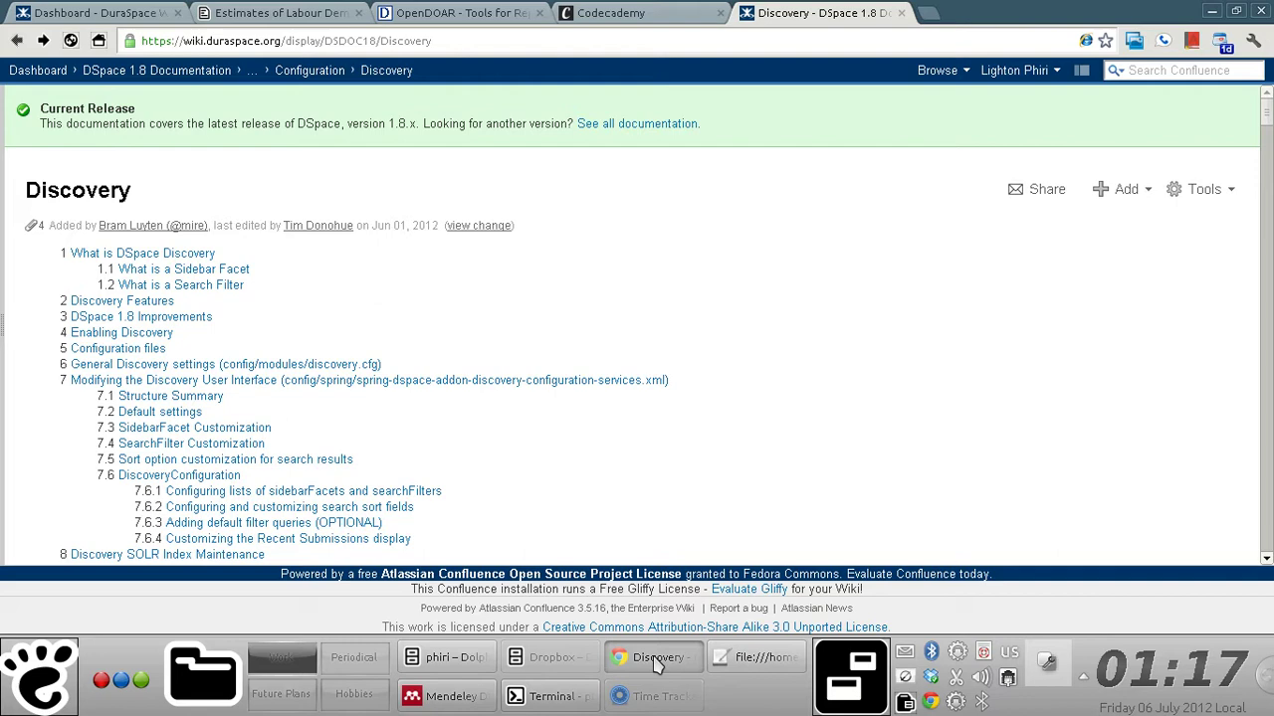
# - Load the local DSpace XMLUI home page in a new tab and scroll through its sidebar
pyautogui.click(928, 13)
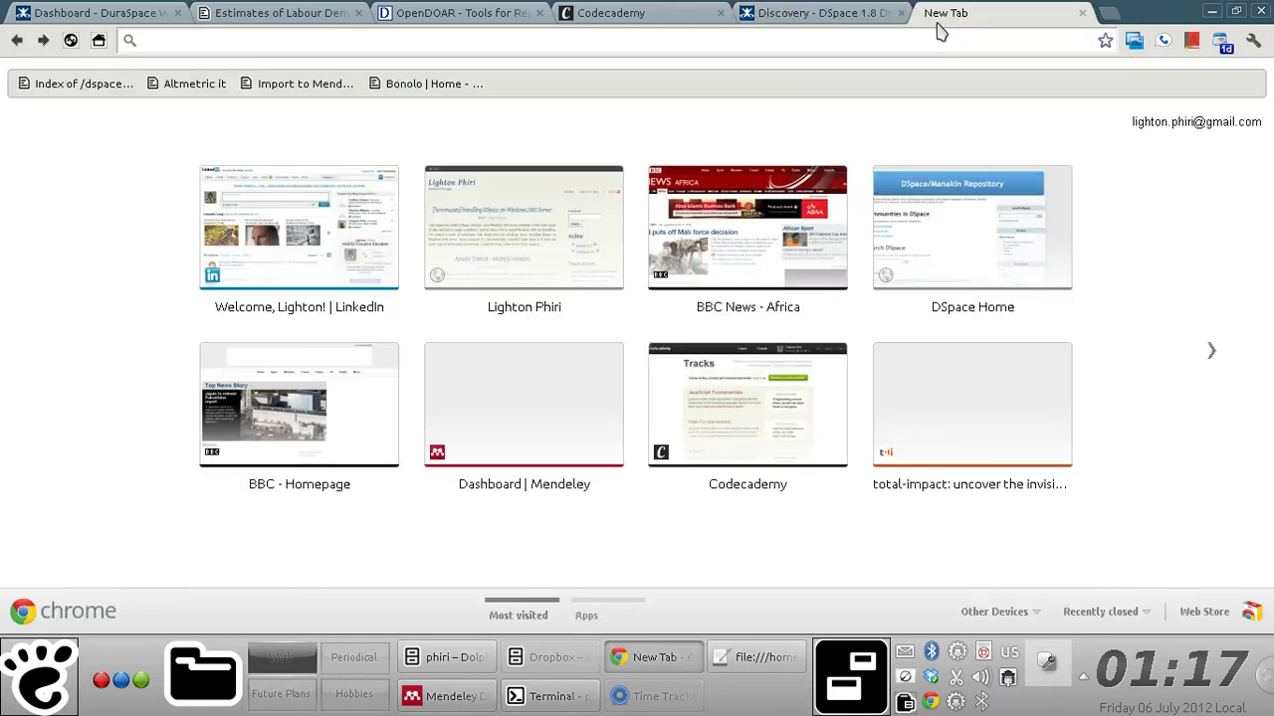
pyautogui.write('lph')
pyautogui.press('BackSpace')
pyautogui.press('BackSpace')
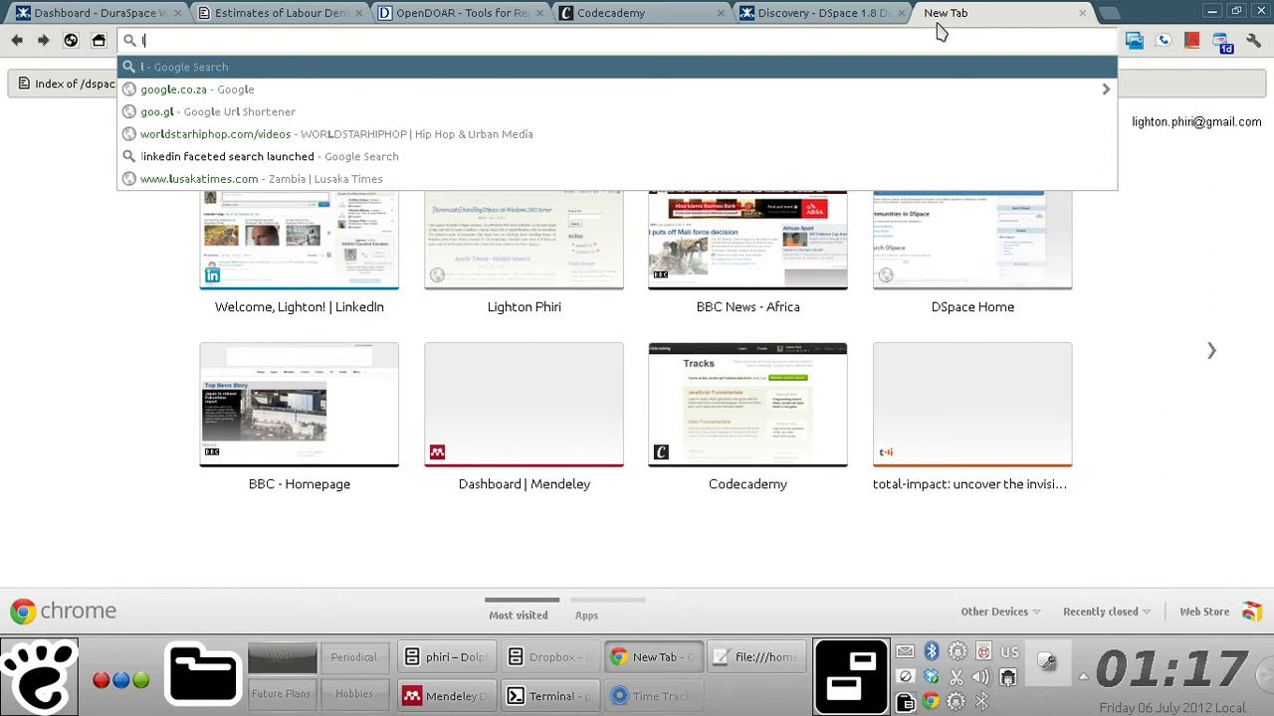
pyautogui.write('phi')
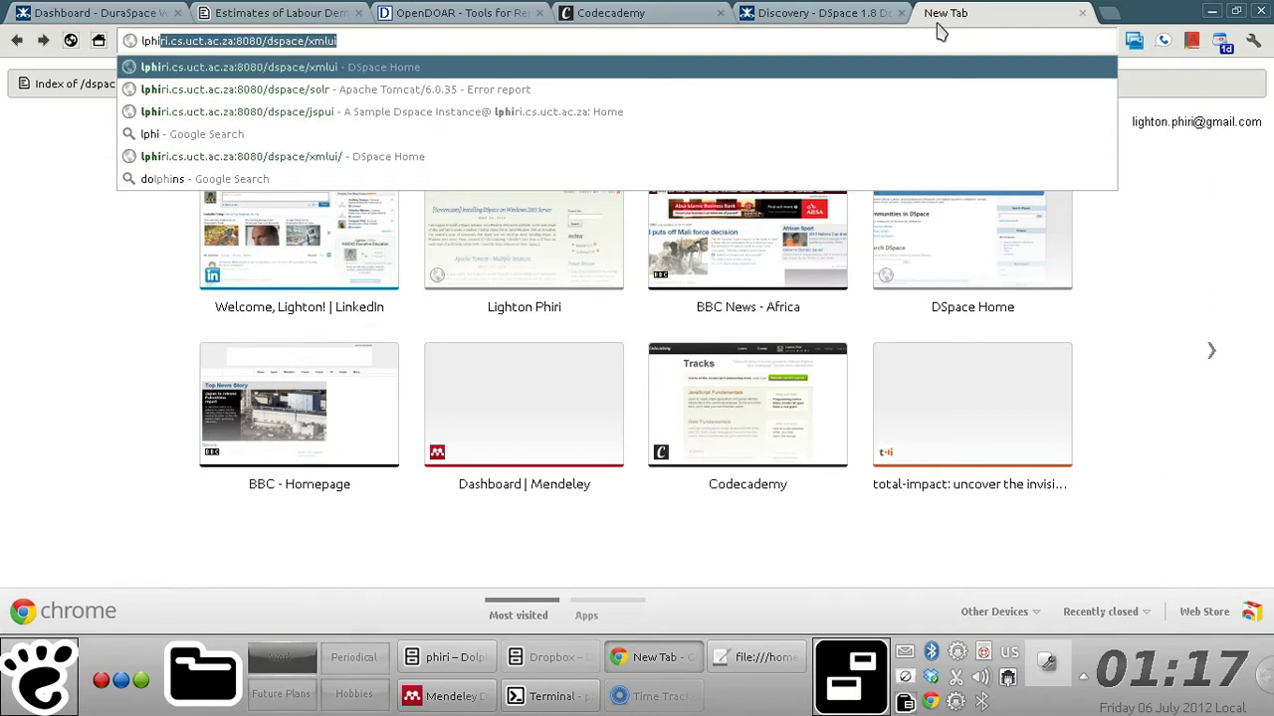
pyautogui.press('Return')
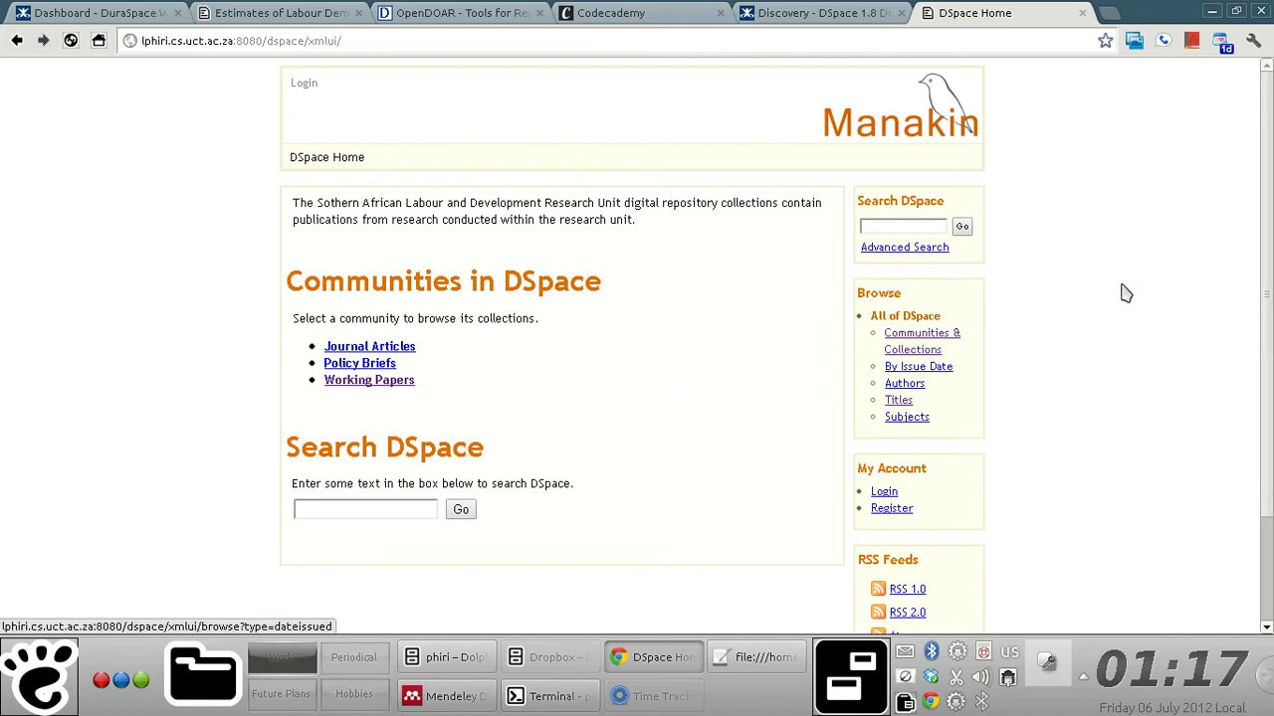
pyautogui.moveTo(1267, 204); pyautogui.dragTo(1269, 257)
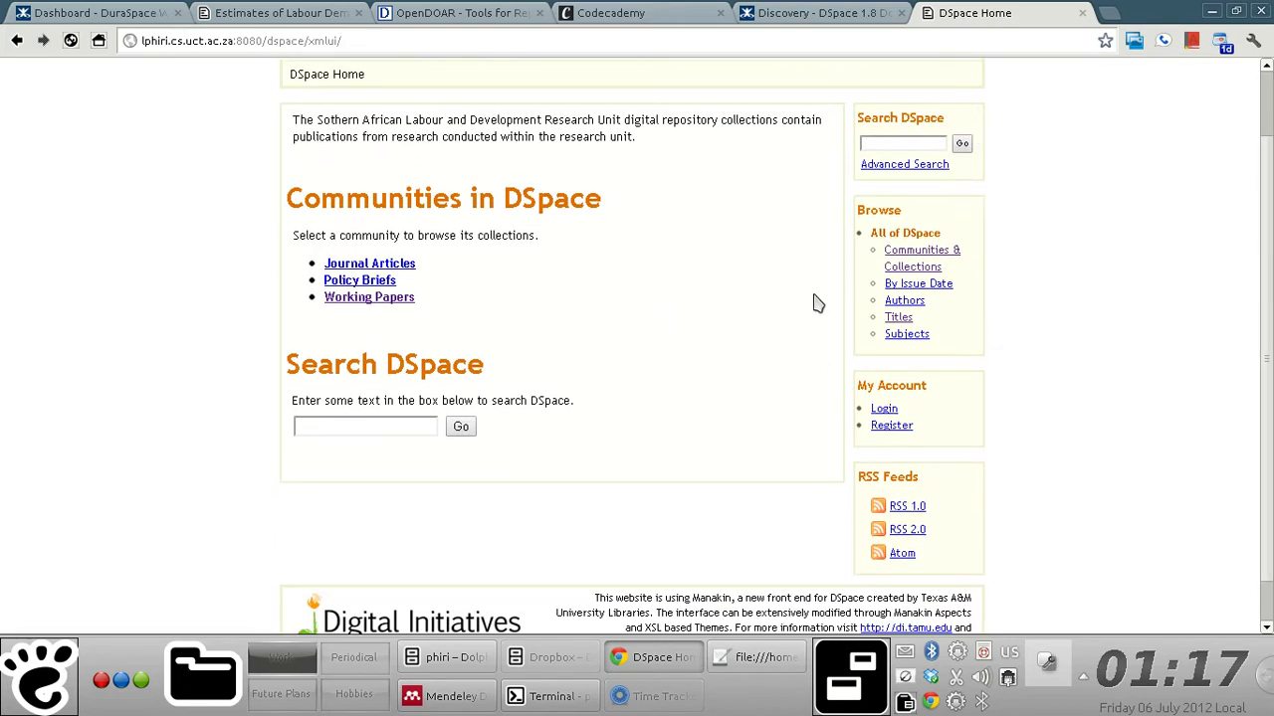
pyautogui.scroll(2, 1269, 159)
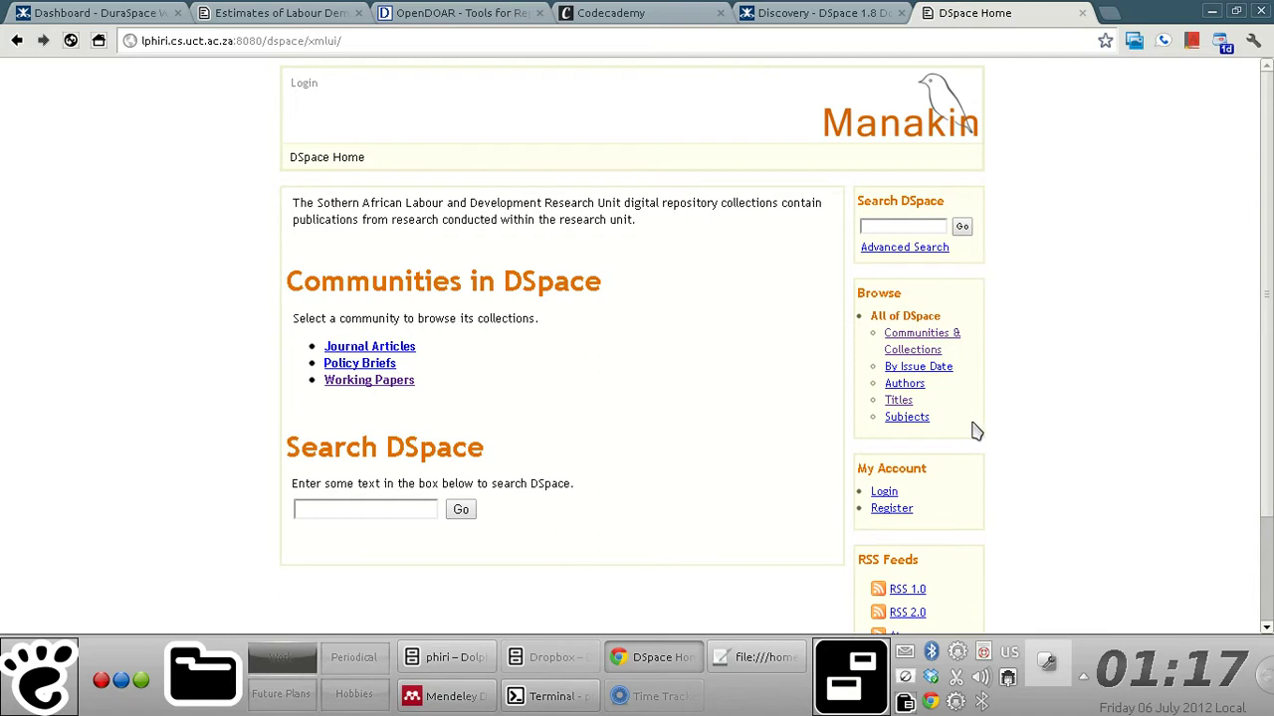
pyautogui.scroll(-3, 1267, 337)
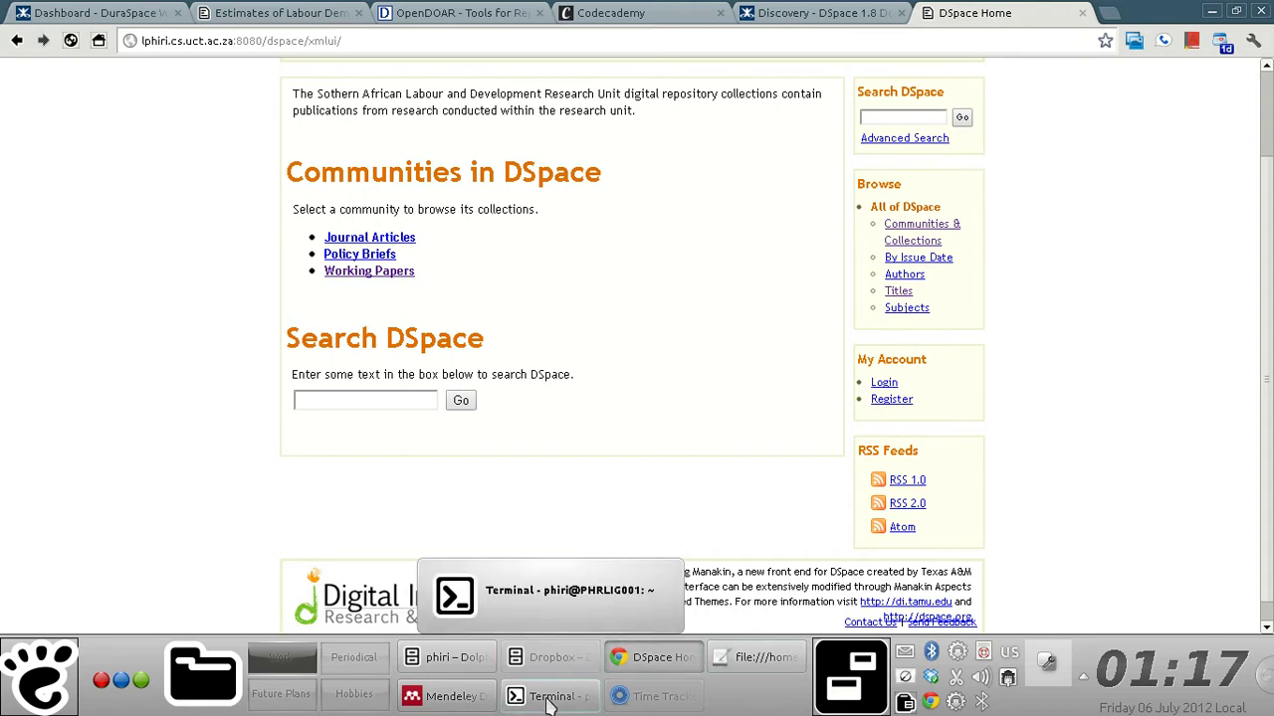
# - On the Discovery wiki page, scroll to Enabling Discovery and highlight the config/xmlui.xconf path
pyautogui.click(826, 13)
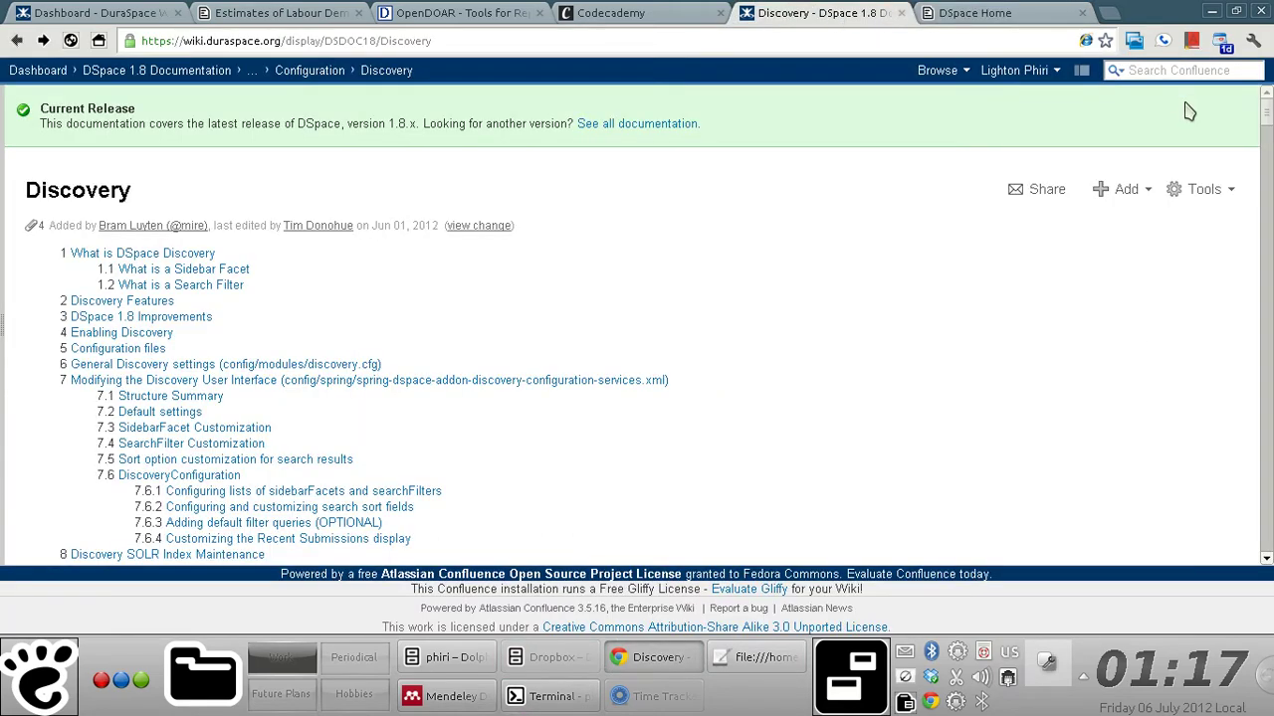
pyautogui.moveTo(436, 40); pyautogui.dragTo(114, 36)
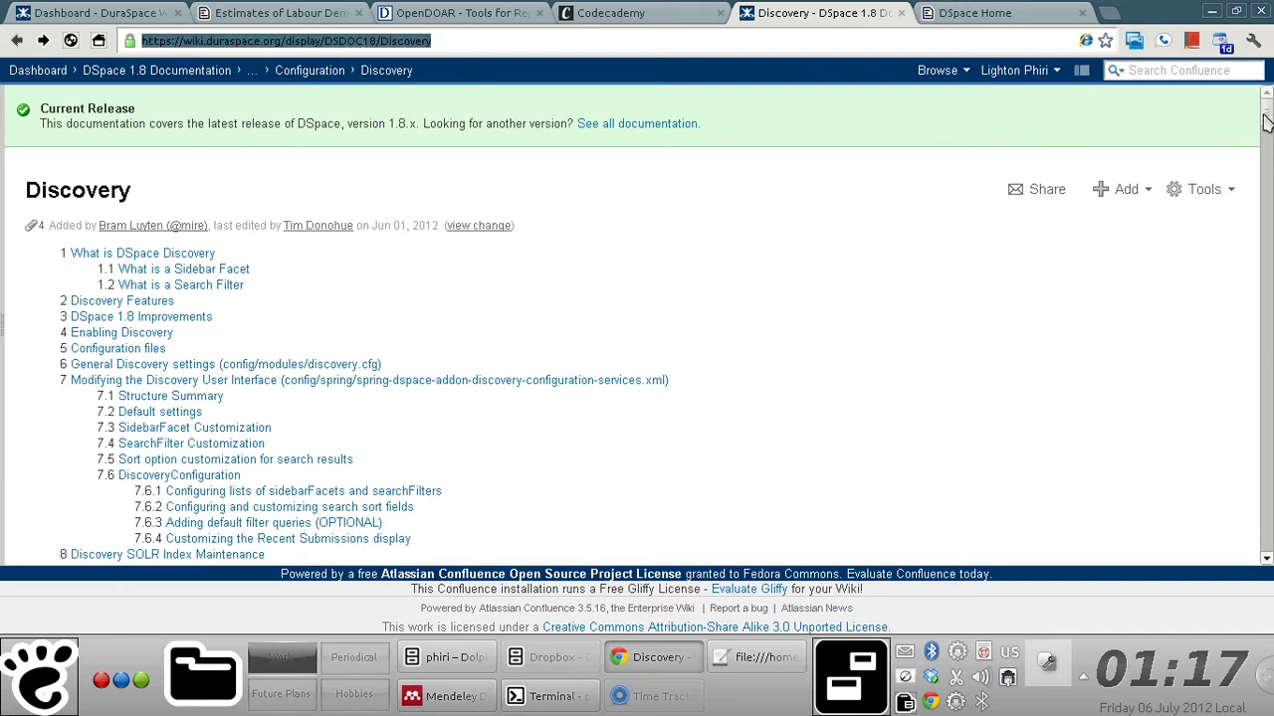
pyautogui.moveTo(1266, 121); pyautogui.dragTo(1265, 214)
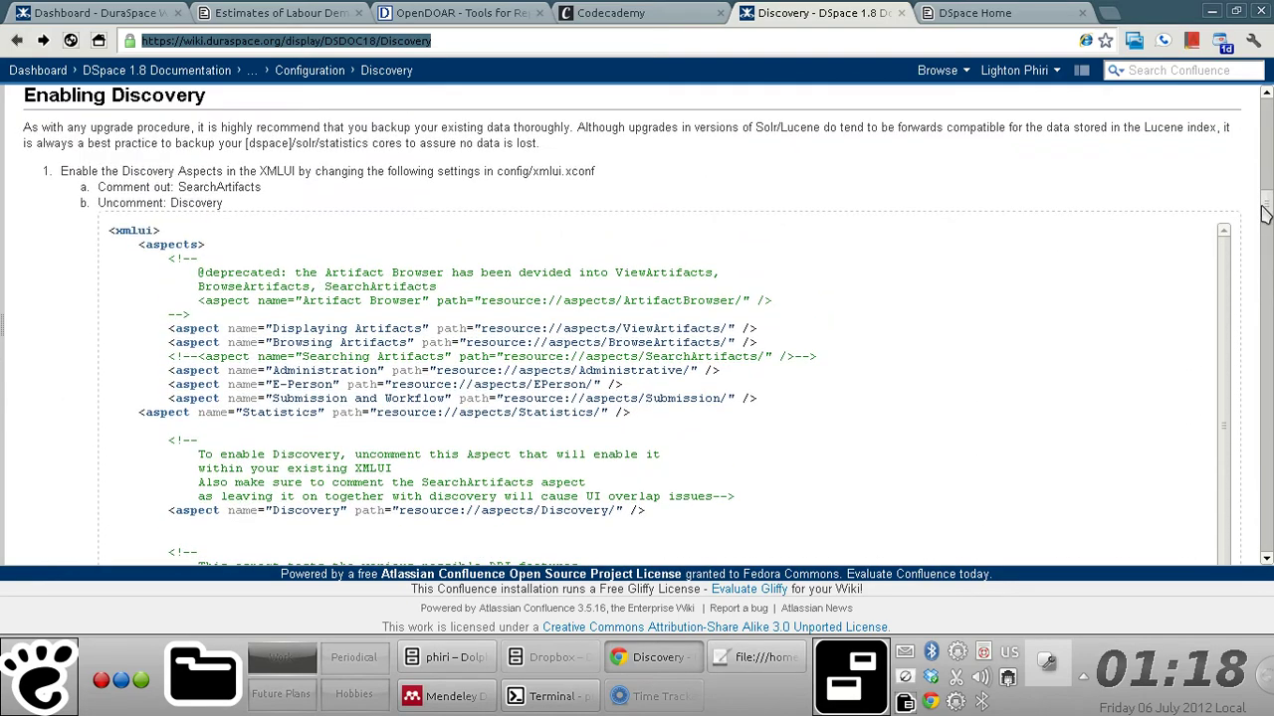
pyautogui.moveTo(498, 171); pyautogui.dragTo(595, 170)
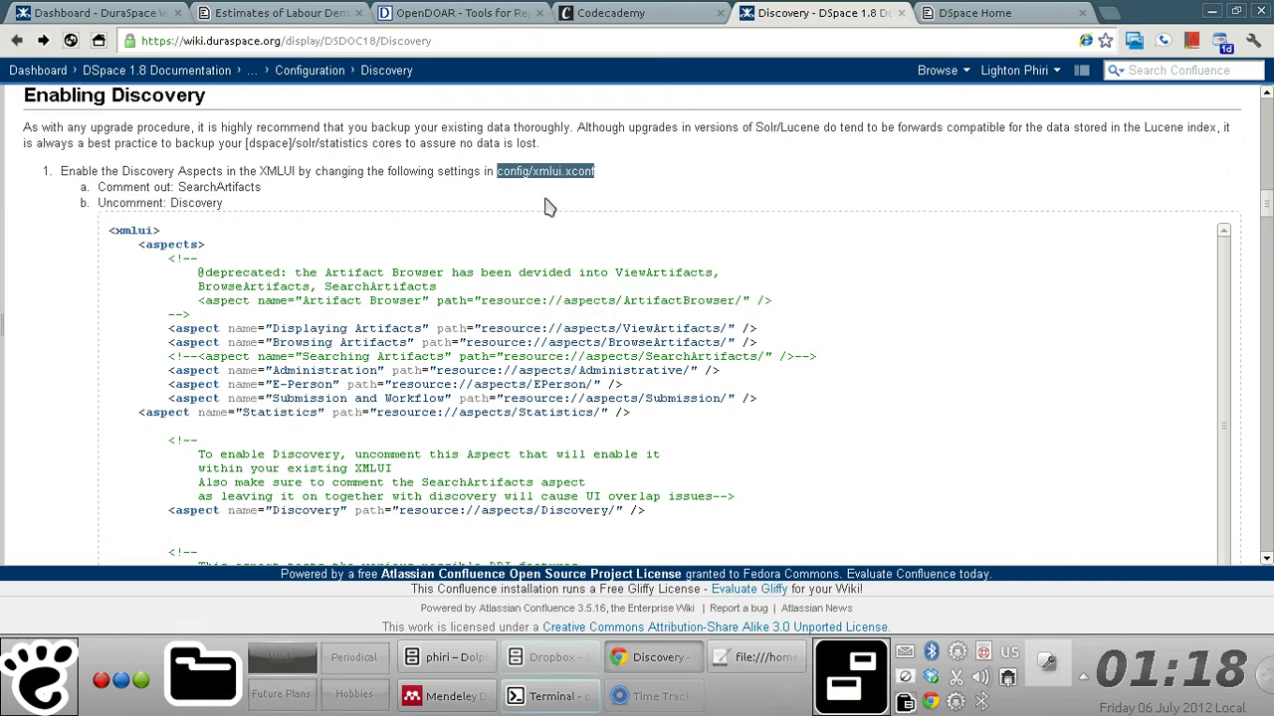
# - In the dspace terminal tab, change to /usr/local/dspace, print the path and list its contents
pyautogui.click(555, 700)
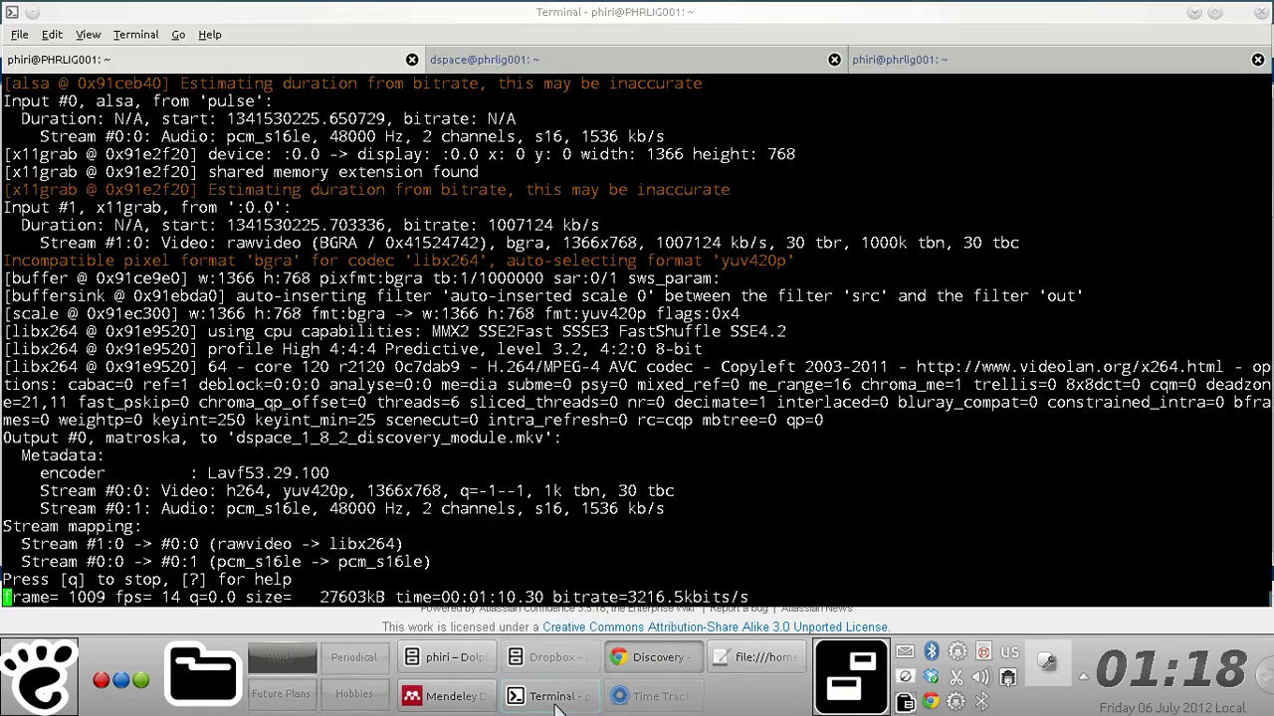
pyautogui.click(481, 63)
pyautogui.write('cd ')
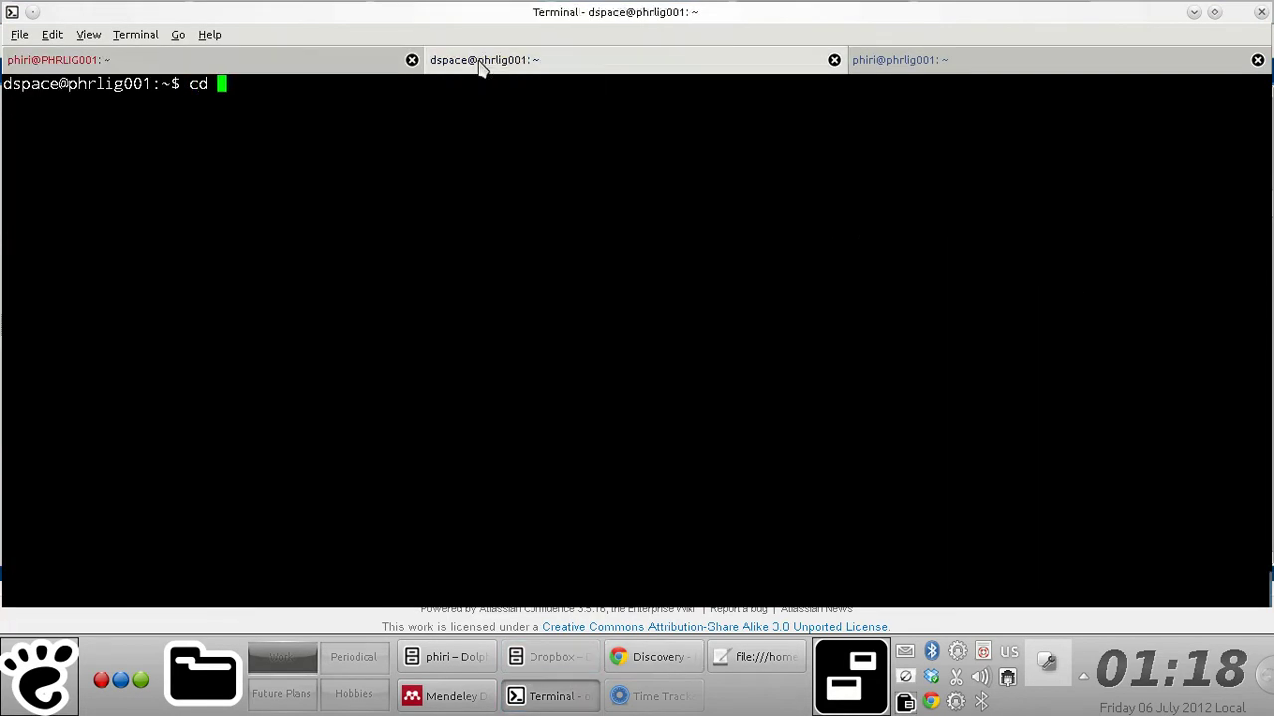
pyautogui.write('/usr/local/dspace/')
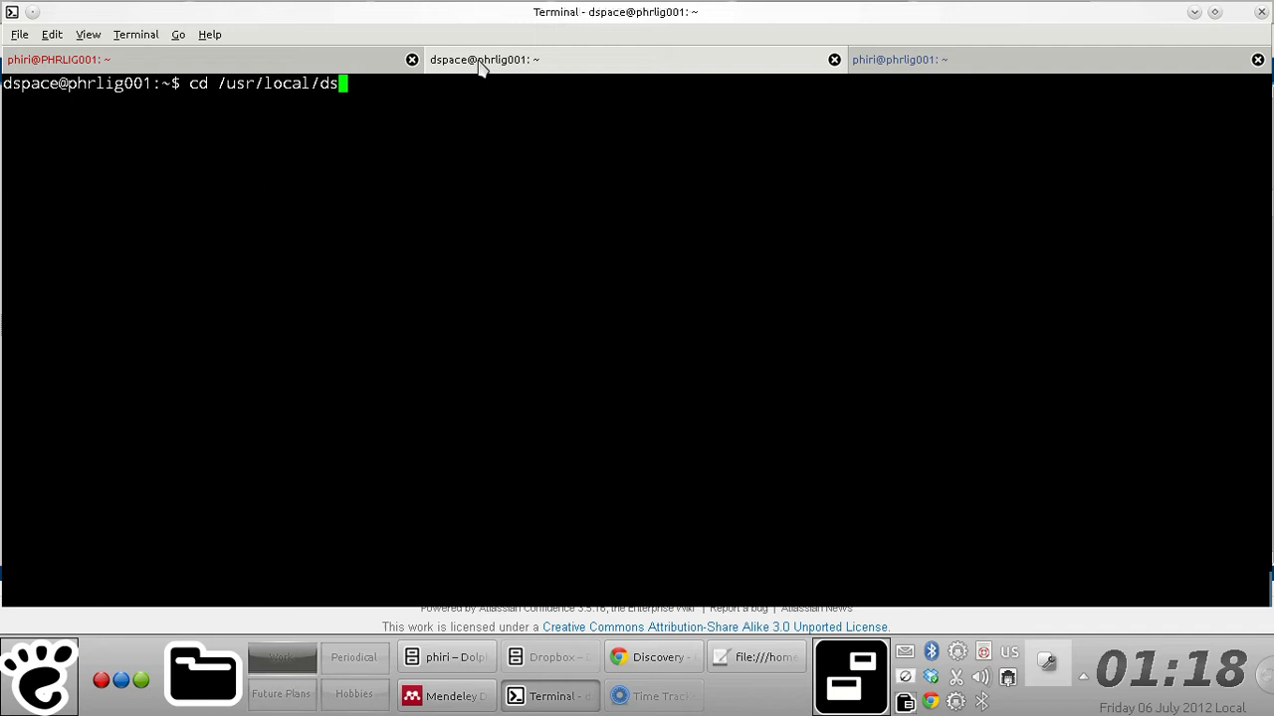
pyautogui.press('Return')
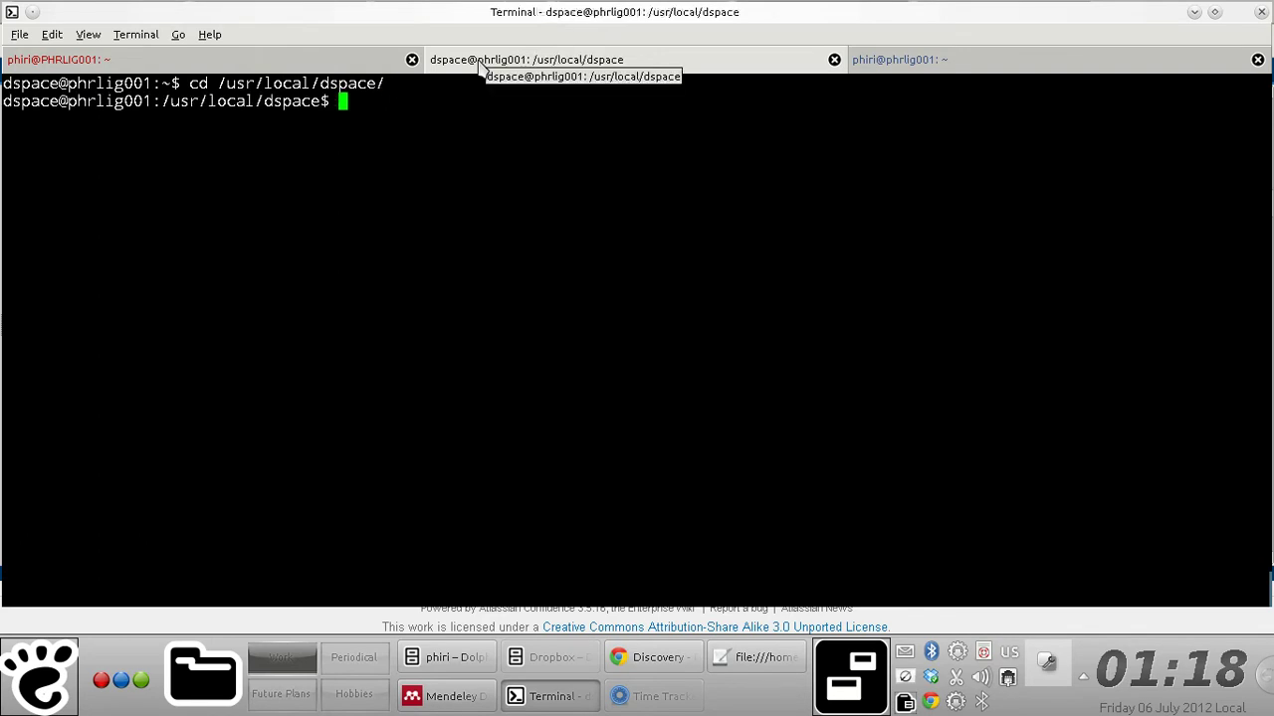
pyautogui.write('pwd')
pyautogui.press('Return')
pyautogui.write('ls')
pyautogui.press('Return')
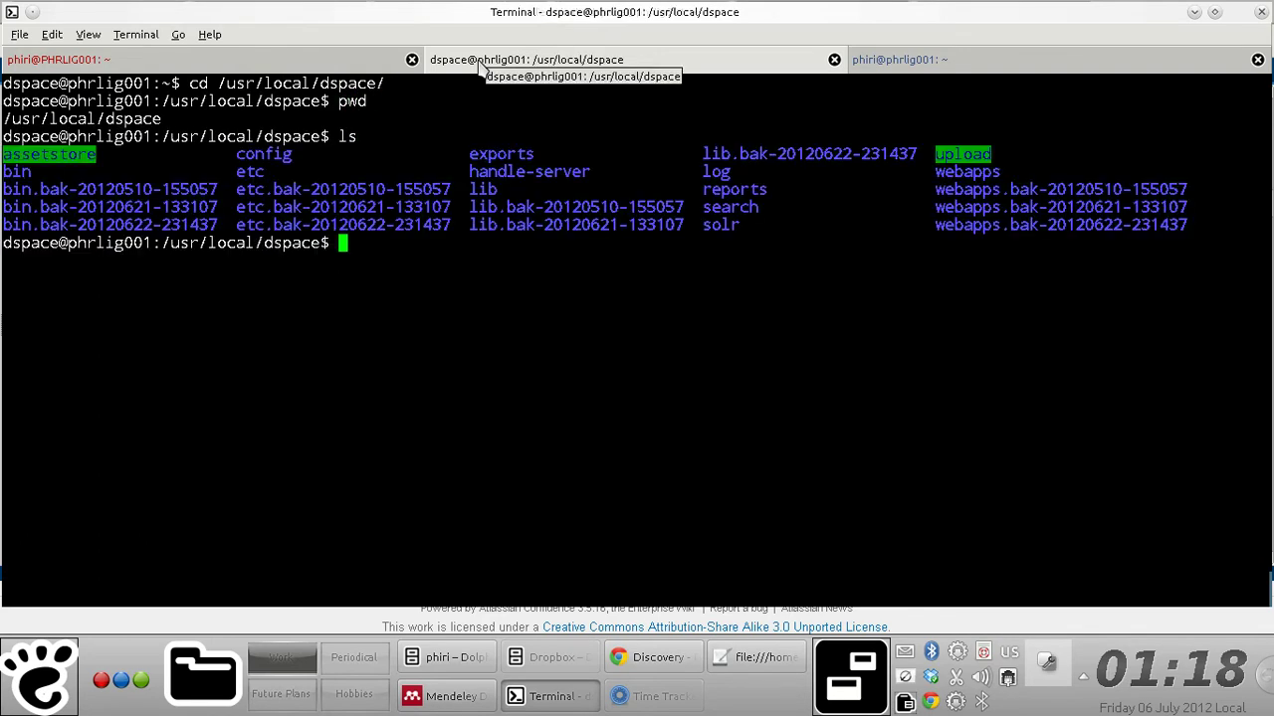
# - Move into the config folder, confirm the path, and enter the command vi xmlui.xconf
pyautogui.write('cd co')
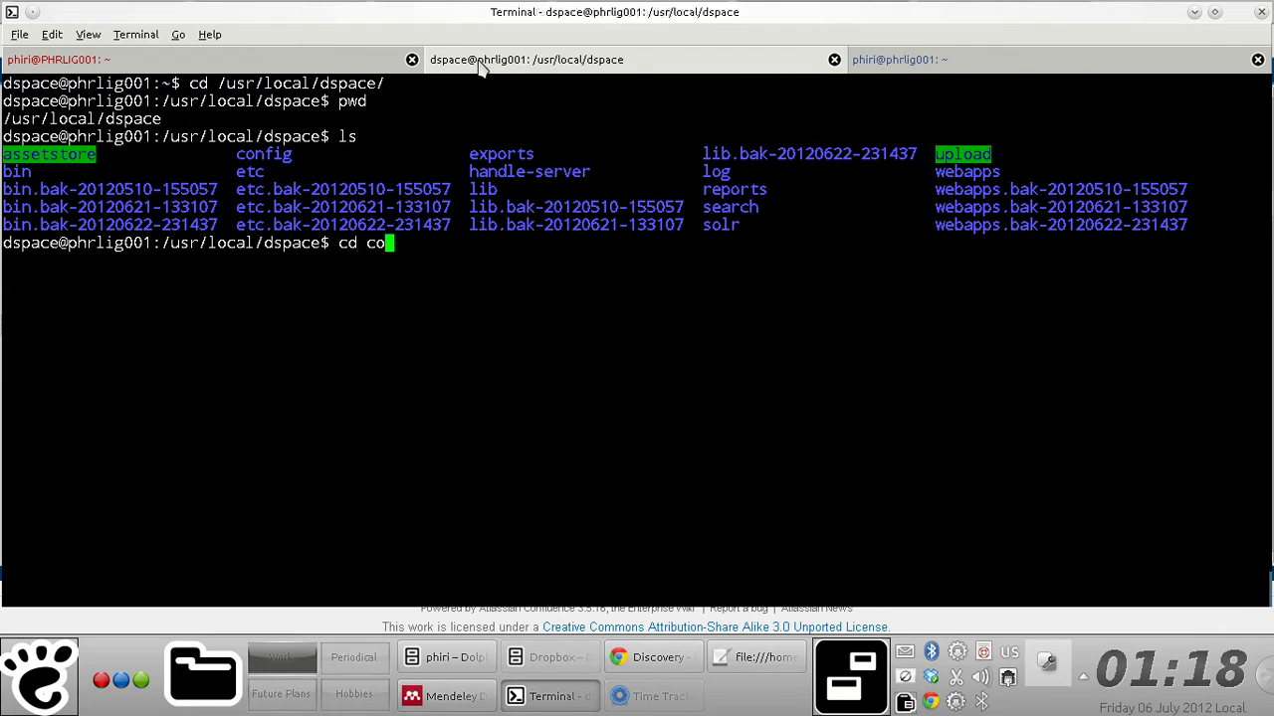
pyautogui.press('Tab')
pyautogui.press('Return')
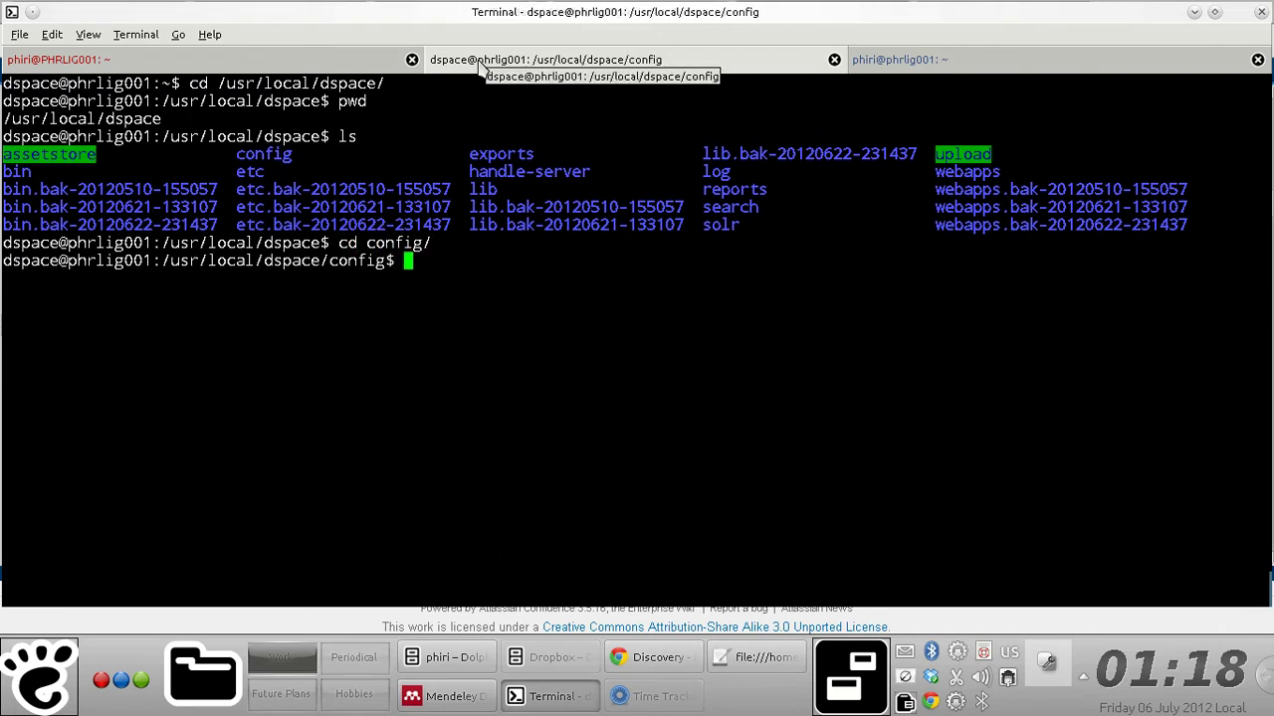
pyautogui.write('pwd')
pyautogui.press('Return')
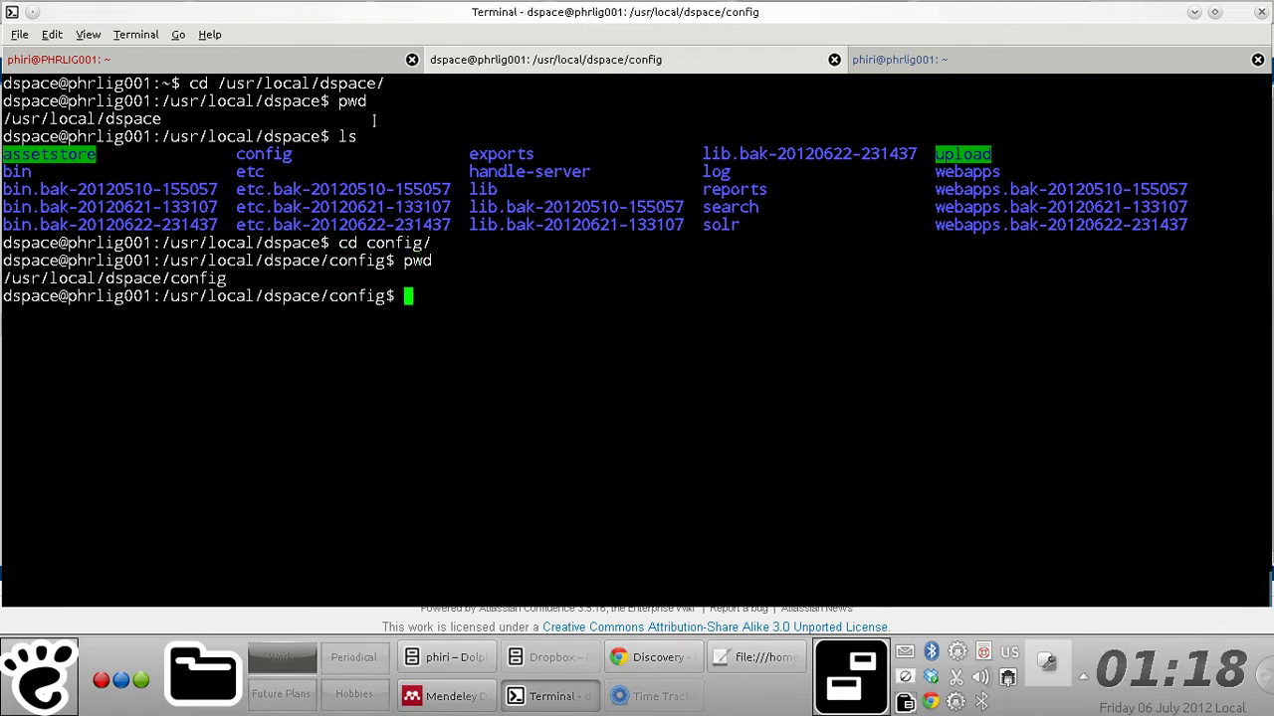
pyautogui.doubleClick(142, 279)
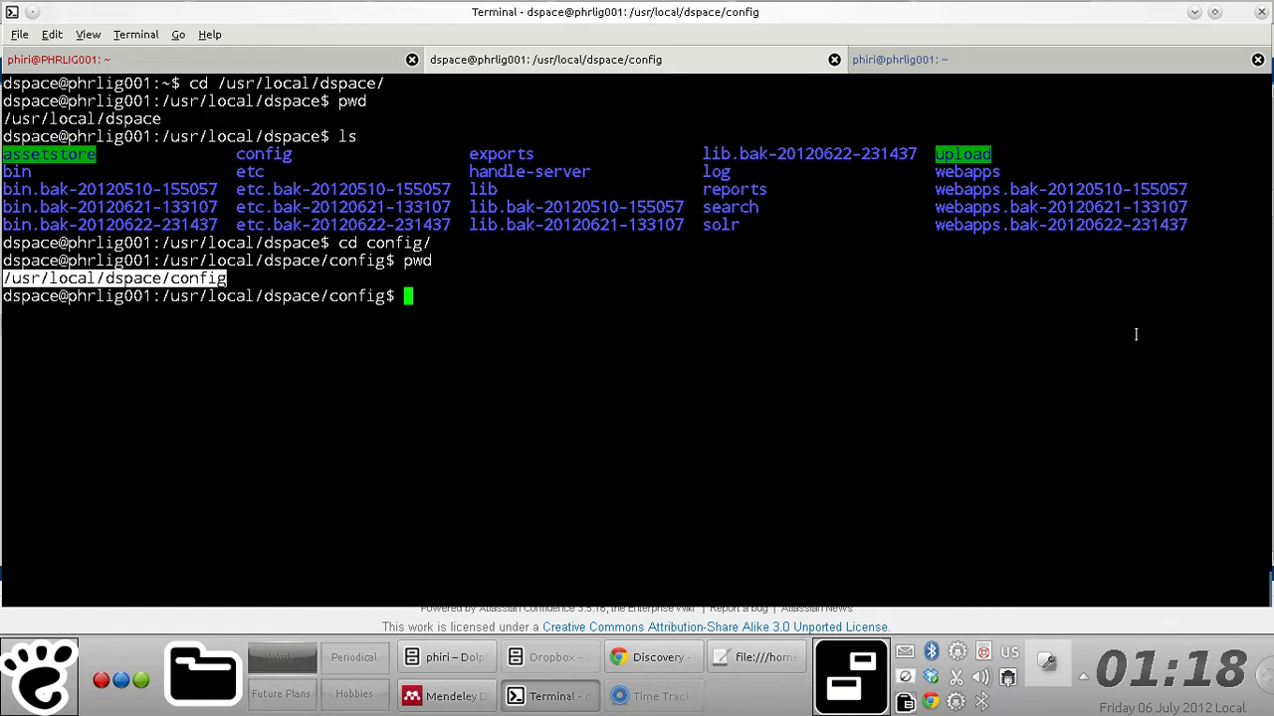
pyautogui.write('vi xmlui.xconf')
# - Open xmlui.xconf in vi, turn on line numbers with :set number, and search /discover
pyautogui.press('Return')
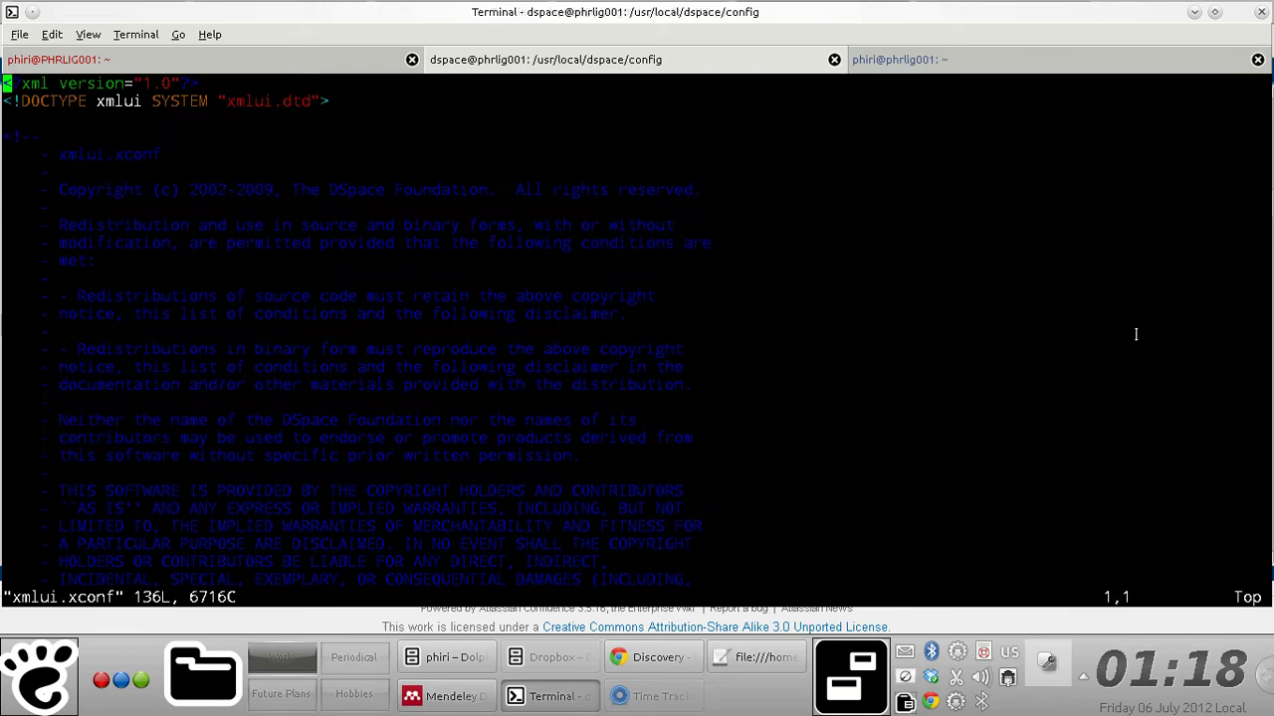
pyautogui.write(':set number')
pyautogui.press('Return')
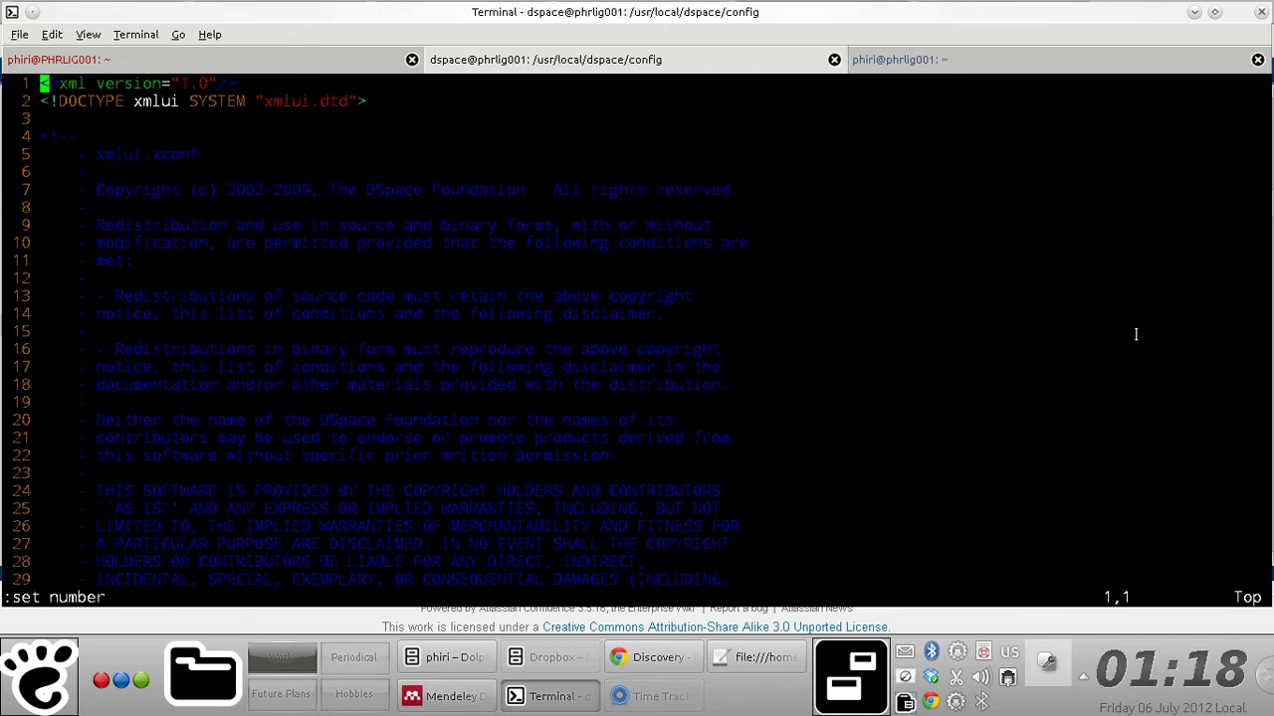
pyautogui.write('/discover')
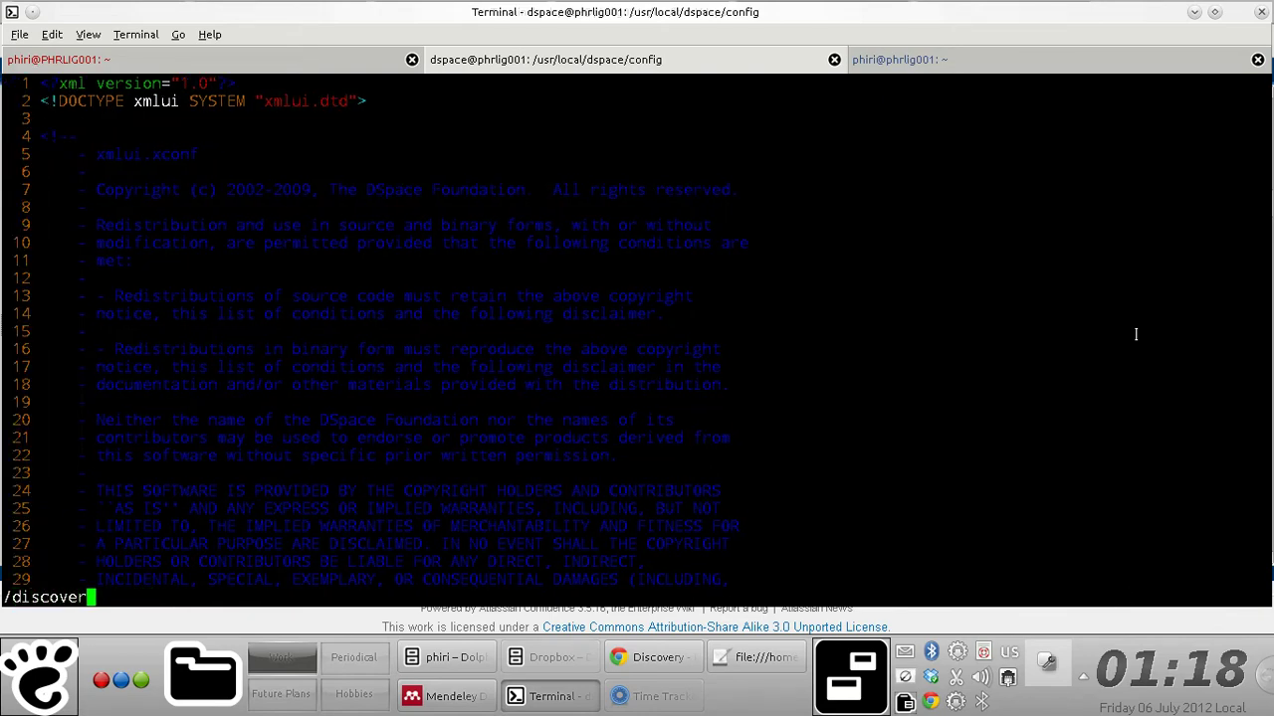
pyautogui.press('Return')
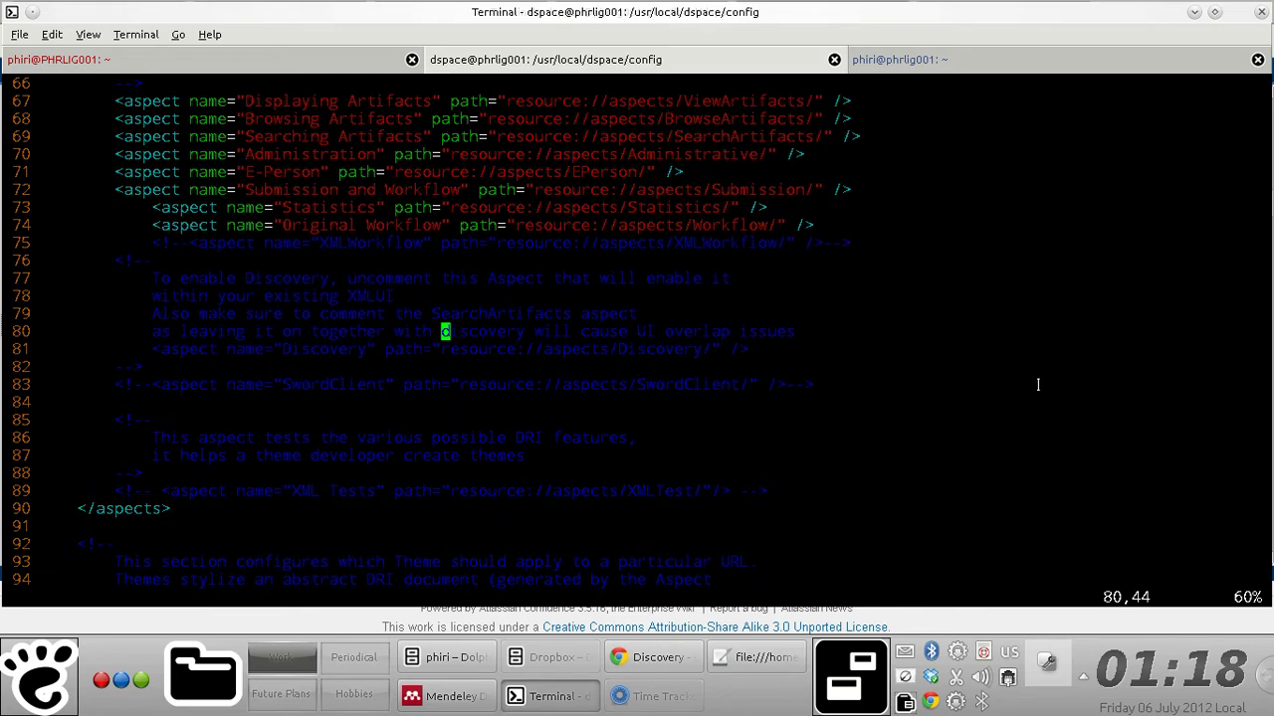
# - Inspect the commented Discovery aspect block and move to line 82's closing comment marker
pyautogui.moveTo(770, 352); pyautogui.dragTo(27, 263)
pyautogui.click(444, 350)
pyautogui.press('Left')
pyautogui.press('Left')
pyautogui.press('Left')
pyautogui.press('Left')
pyautogui.press('Left')
pyautogui.press('Left')
pyautogui.press('Left')
pyautogui.press('Left')
pyautogui.press('Left')
pyautogui.press('Left')
pyautogui.press('Left')
pyautogui.press('Left')
pyautogui.press('Left')
pyautogui.press('Left')
pyautogui.press('Left')
pyautogui.press('Left')
pyautogui.press('Left')
pyautogui.press('Left')
pyautogui.press('Left')
pyautogui.press('Left')
pyautogui.press('Down')
pyautogui.press('Up')
pyautogui.press('Down')
pyautogui.press('Down')
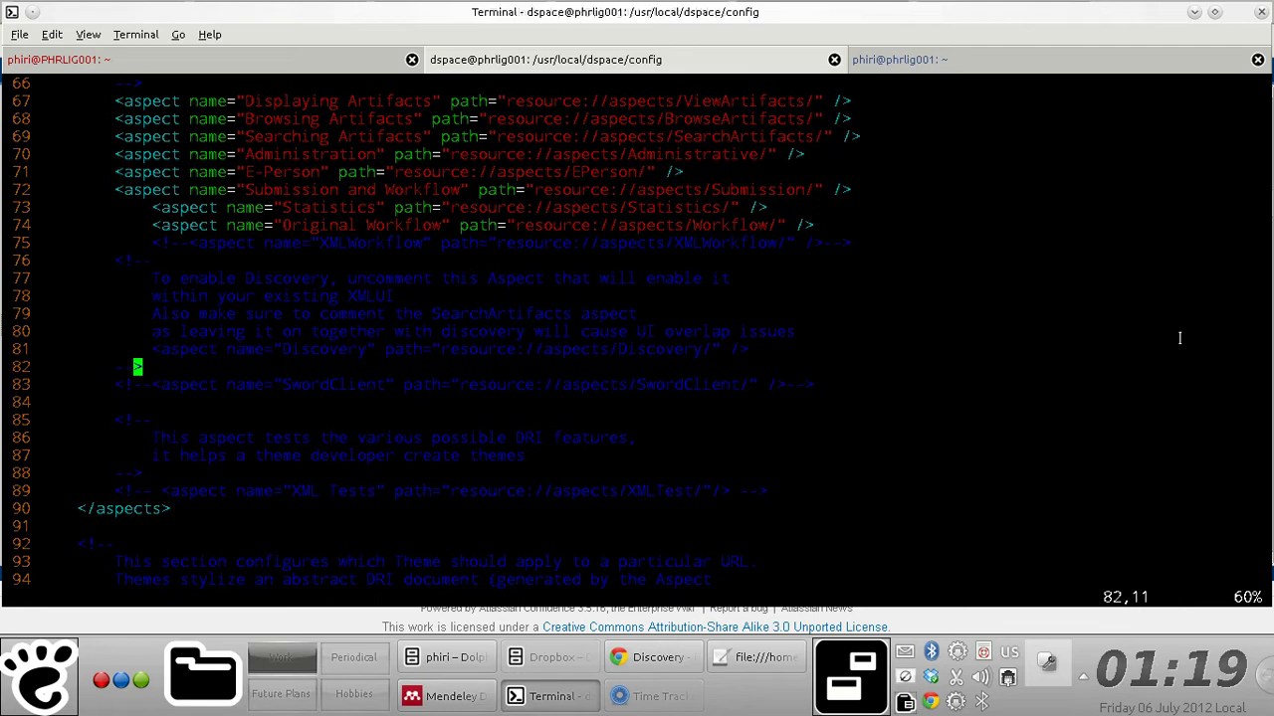
# - Try removing the comment-closing line below the Discovery aspect, then undo the mistaken edits
pyautogui.press('d')
pyautogui.press('d')
pyautogui.press('i')
pyautogui.press('Up')
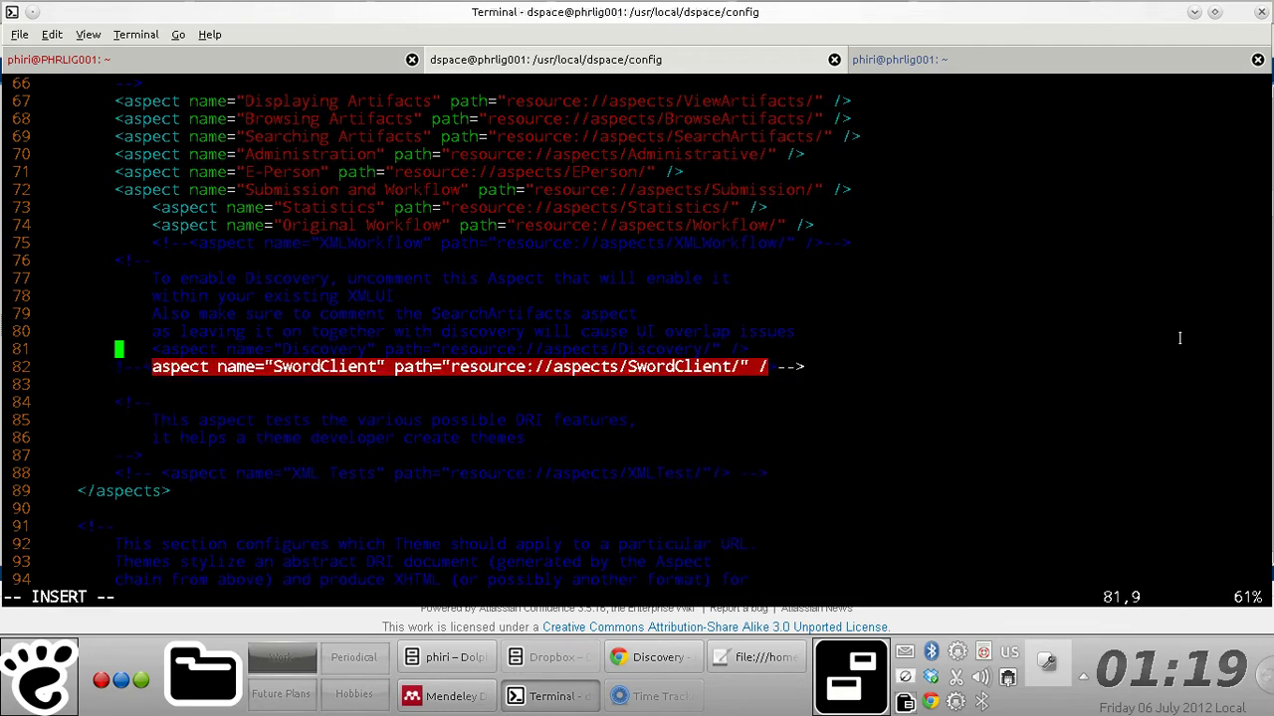
pyautogui.write('-')
pyautogui.press('Escape')
pyautogui.press('u')
pyautogui.press('u')
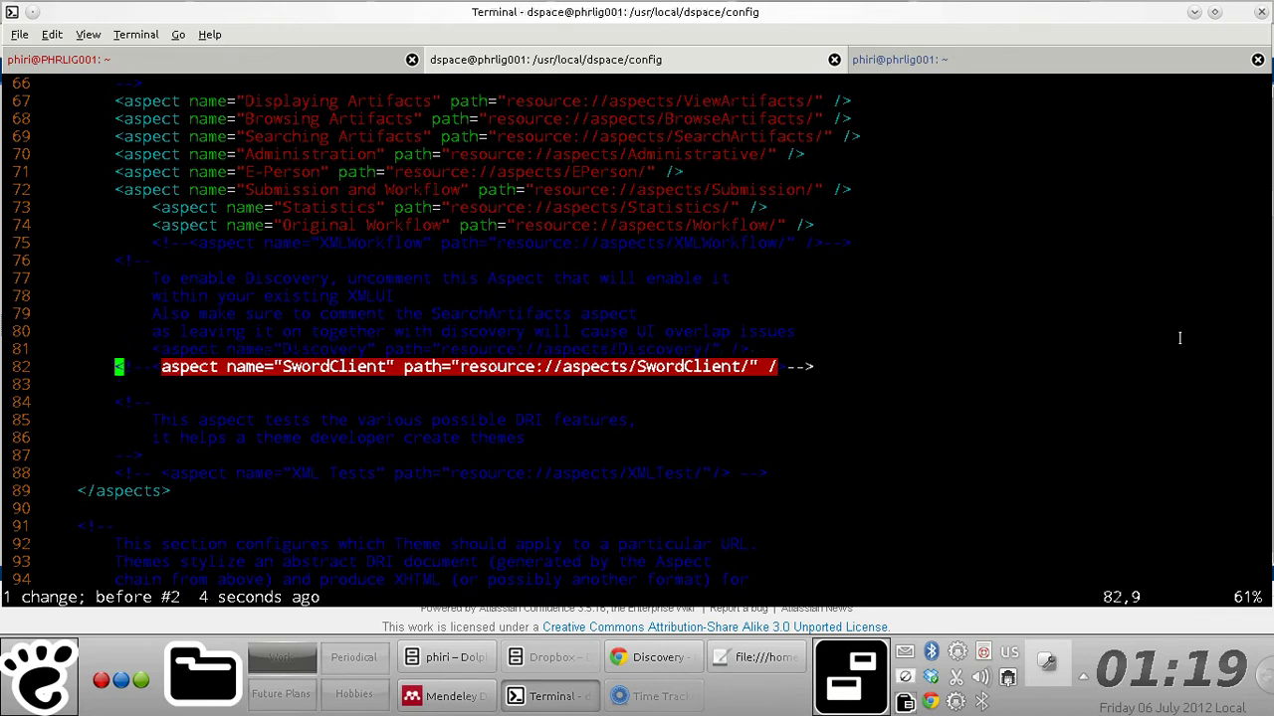
# - Add an indented --> line after the comment text so the Discovery aspect is uncommented
pyautogui.press('Up')
pyautogui.press('Right')
pyautogui.press('Right')
pyautogui.press('Up')
pyautogui.press('Right')
pyautogui.press('End')
pyautogui.press('o')
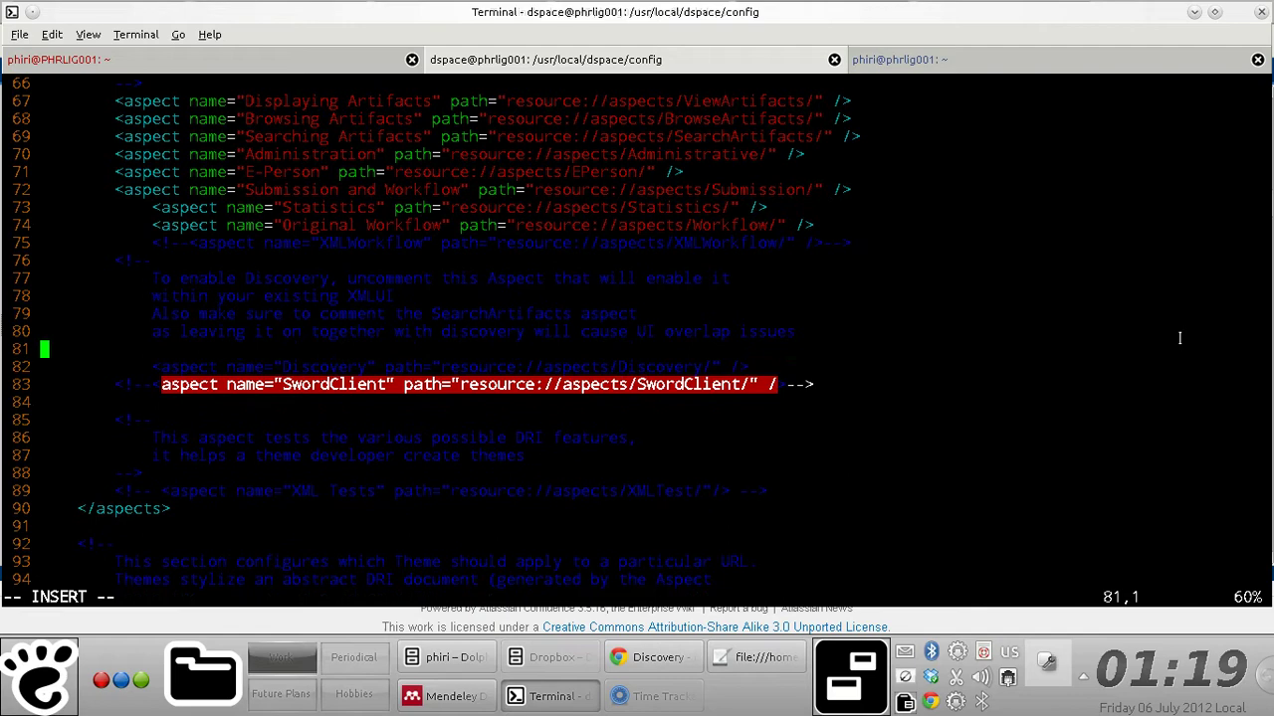
pyautogui.press('Tab')
pyautogui.write('-->')
pyautogui.press('BackSpace')
pyautogui.press('BackSpace')
pyautogui.write('>')
# - Check the now-active Discovery aspect line and the wiki's 'Comment out: SearchArtifacts' instruction
pyautogui.press('Down')
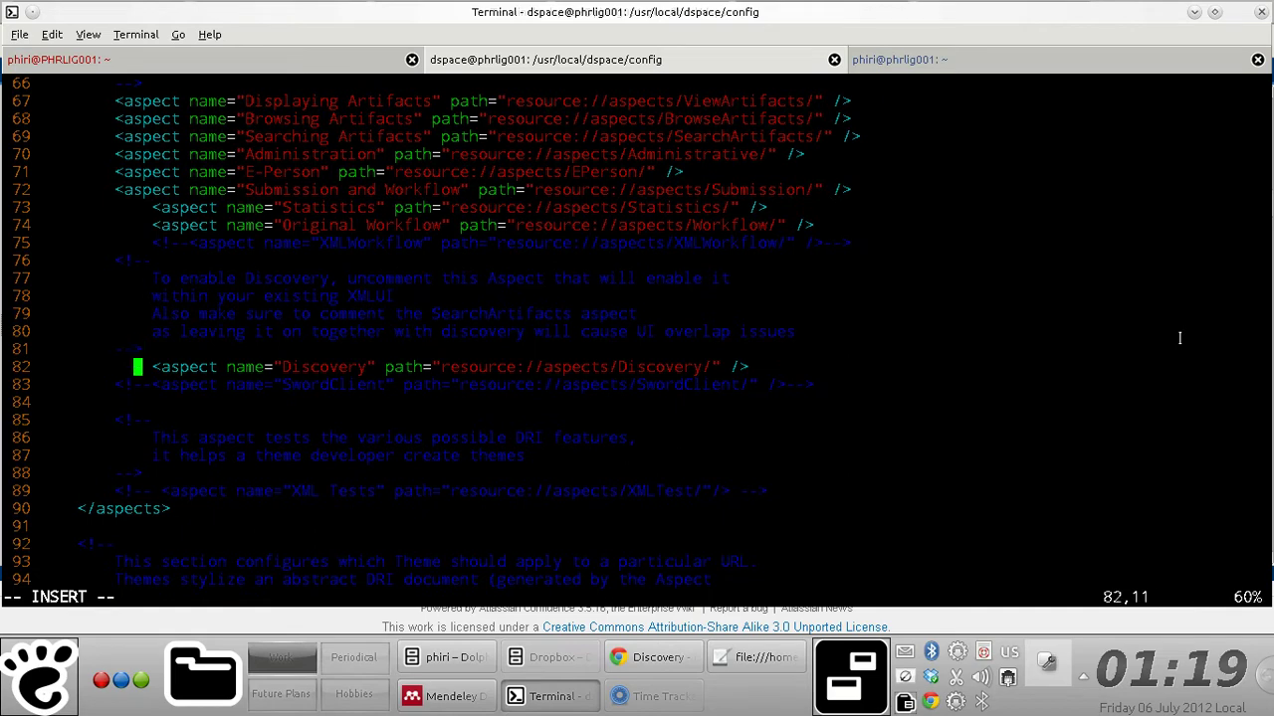
pyautogui.moveTo(157, 366); pyautogui.dragTo(1076, 221)
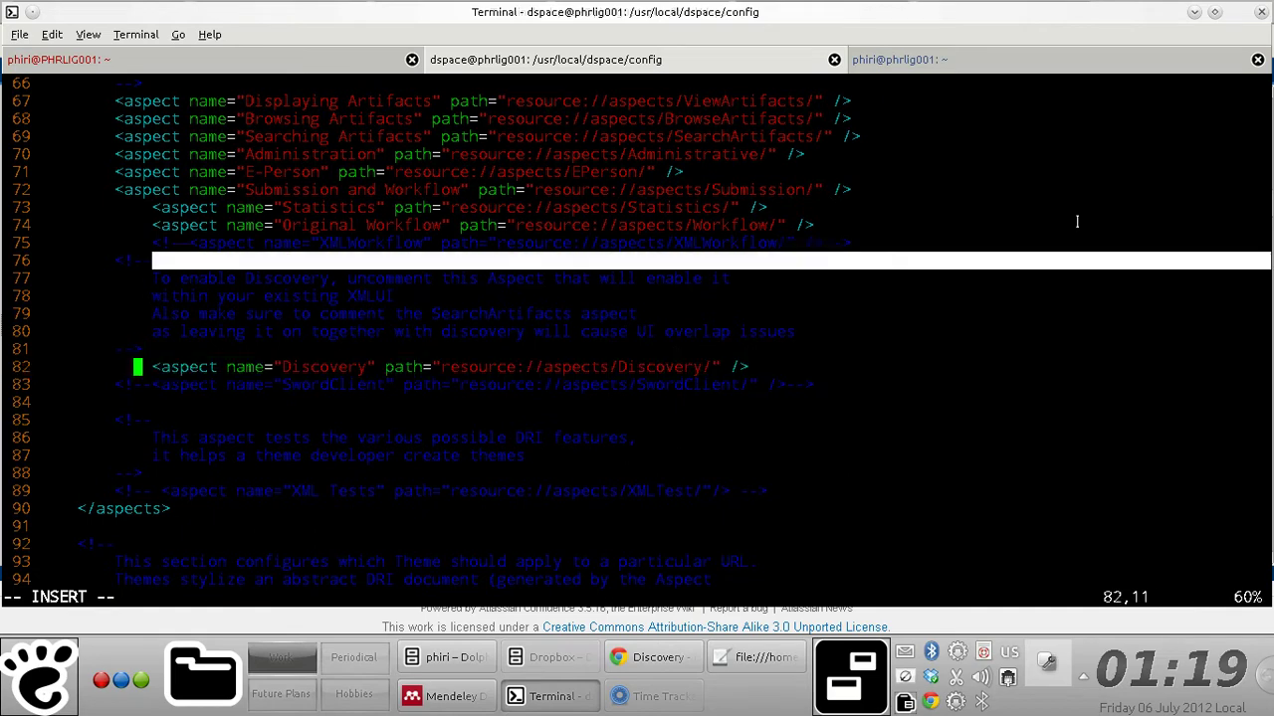
pyautogui.moveTo(864, 383); pyautogui.dragTo(863, 383)
pyautogui.hotkey('alt', 'Tab')
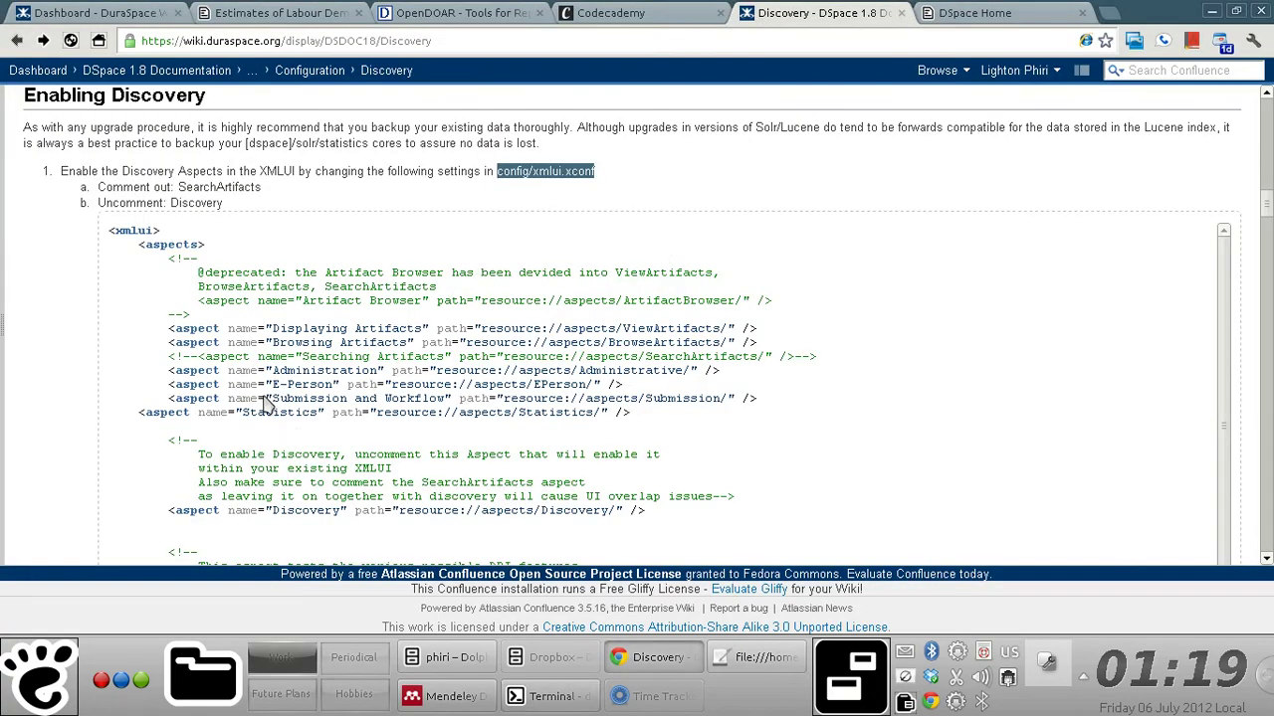
pyautogui.moveTo(97, 187); pyautogui.dragTo(268, 187)
pyautogui.hotkey('alt', 'Tab')
# - Wrap the Searching Artifacts aspect line in <!-- and --> to comment it out
pyautogui.press('Up')
pyautogui.press('Up')
pyautogui.press('Up')
pyautogui.press('Up')
pyautogui.press('Up')
pyautogui.press('Up')
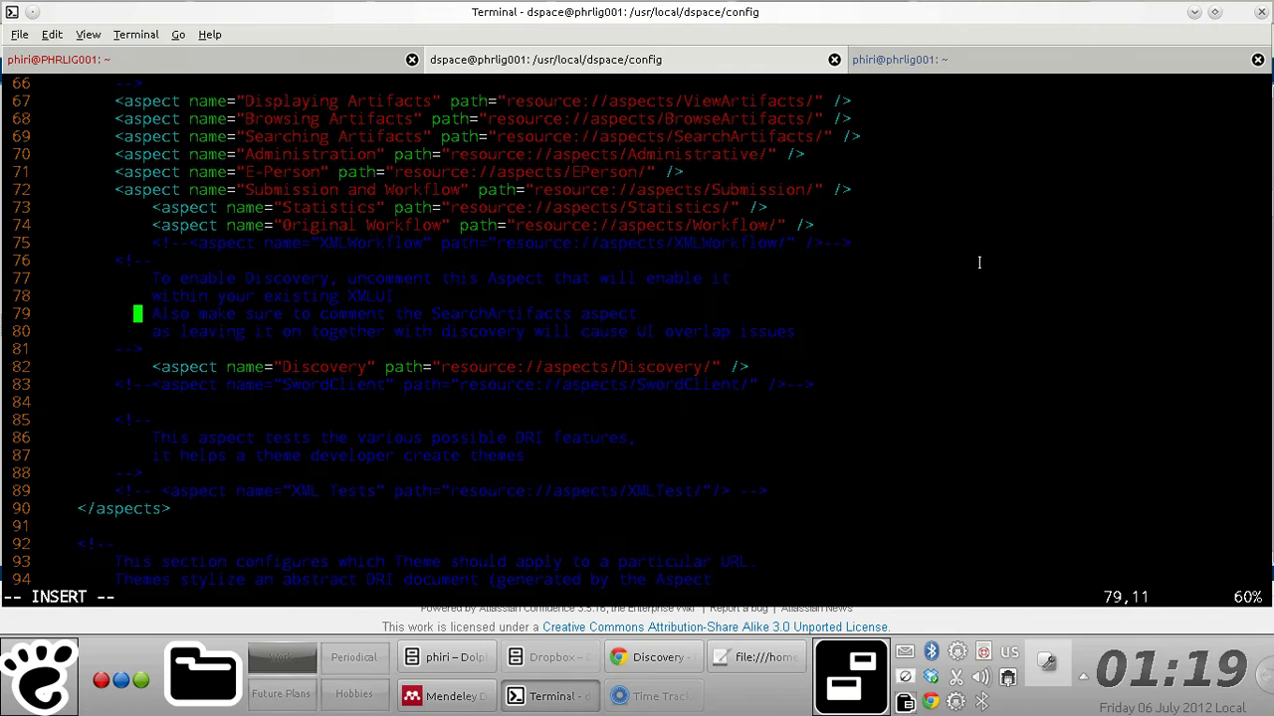
pyautogui.press('Up')
pyautogui.press('Up')
pyautogui.press('Up')
pyautogui.press('Up')
pyautogui.press('Up')
pyautogui.press('Up')
pyautogui.press('Up')
pyautogui.press('Left')
pyautogui.press('Left')
pyautogui.press('Right')
pyautogui.write('!--')
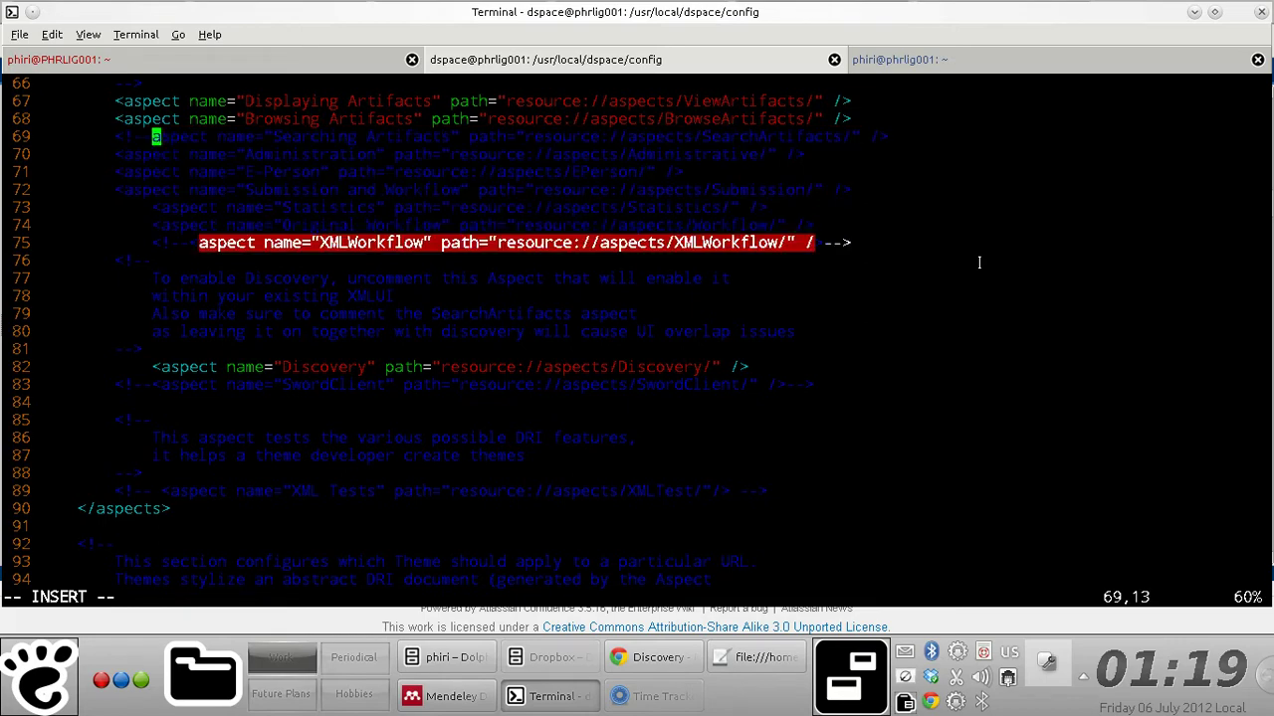
pyautogui.press('End')
pyautogui.press('Left')
pyautogui.press('Right')
pyautogui.write('-->')
pyautogui.press('Escape')
# - Save and close xmlui.xconf with :wq, returning to the wiki
pyautogui.write(':wq')
pyautogui.press('Return')
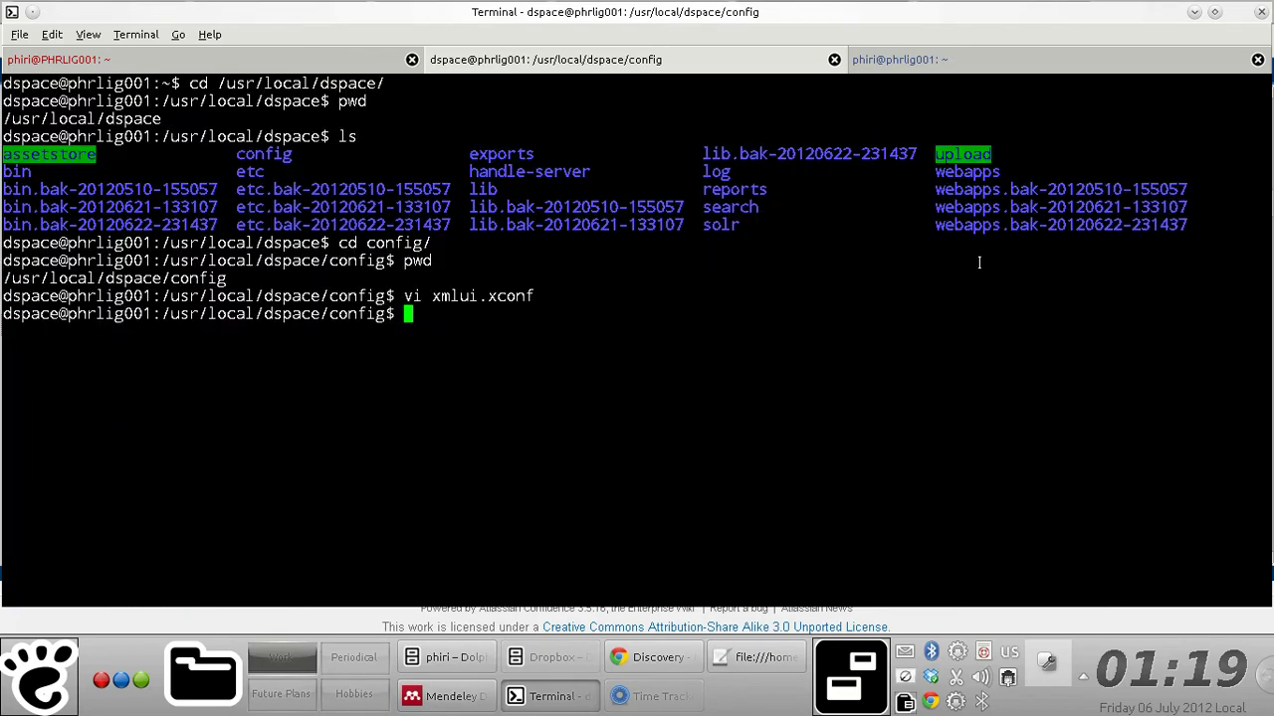
pyautogui.hotkey('alt', 'Tab')
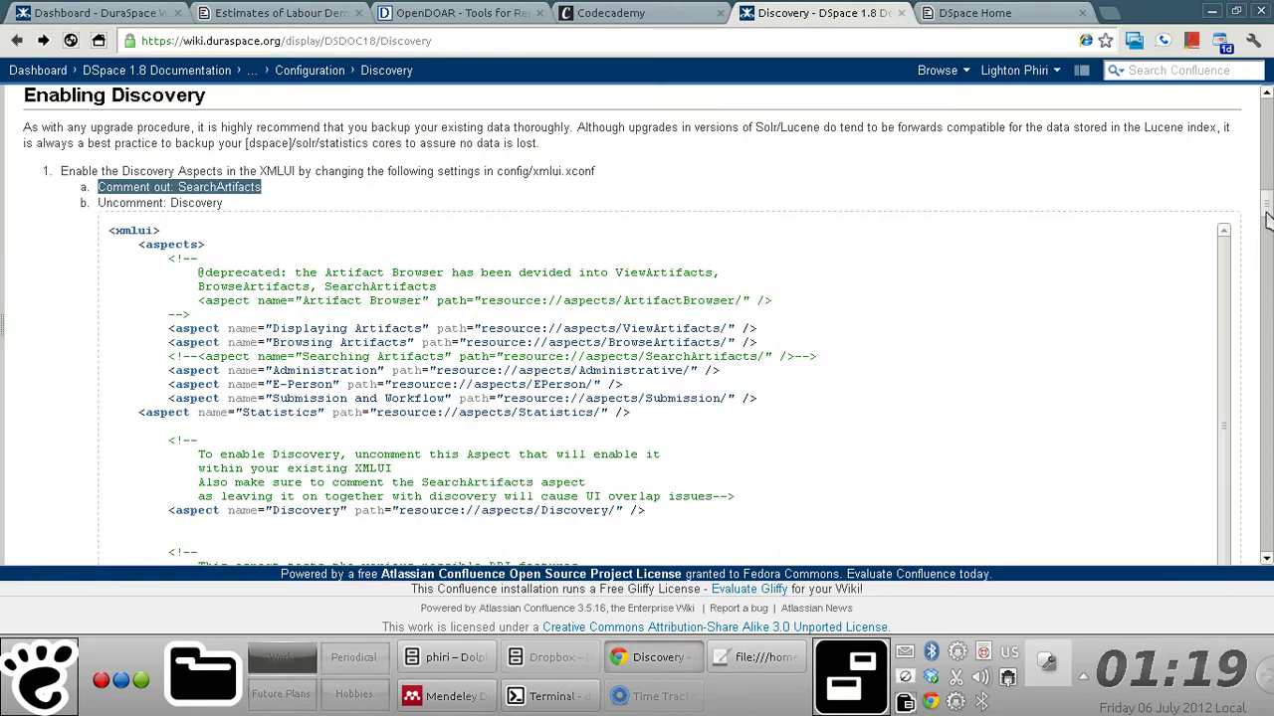
# - Scroll the wiki to step 2 and copy the word 'synchronous' from the consumers example
pyautogui.scroll(-4, 1266, 224)
pyautogui.scroll(-3, 1266, 224)
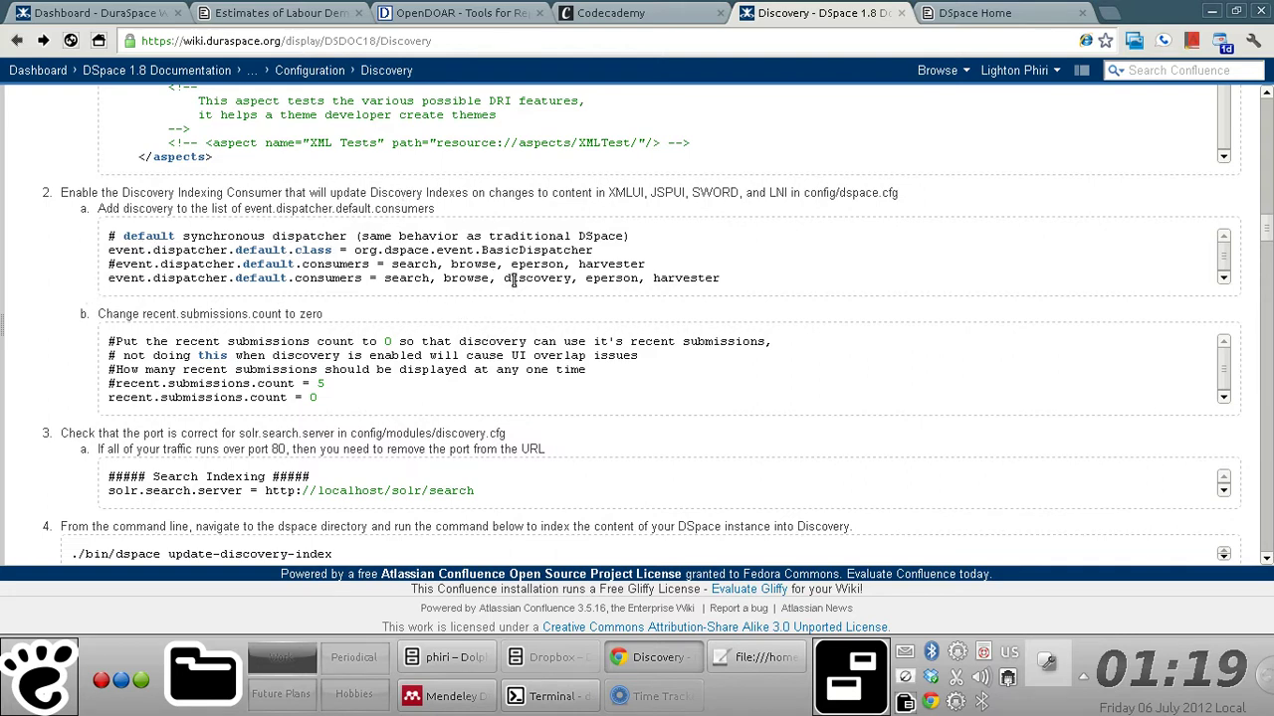
pyautogui.moveTo(511, 278); pyautogui.dragTo(542, 279)
pyautogui.doubleClick(189, 279)
pyautogui.rightClick(189, 283)
pyautogui.click(187, 286)
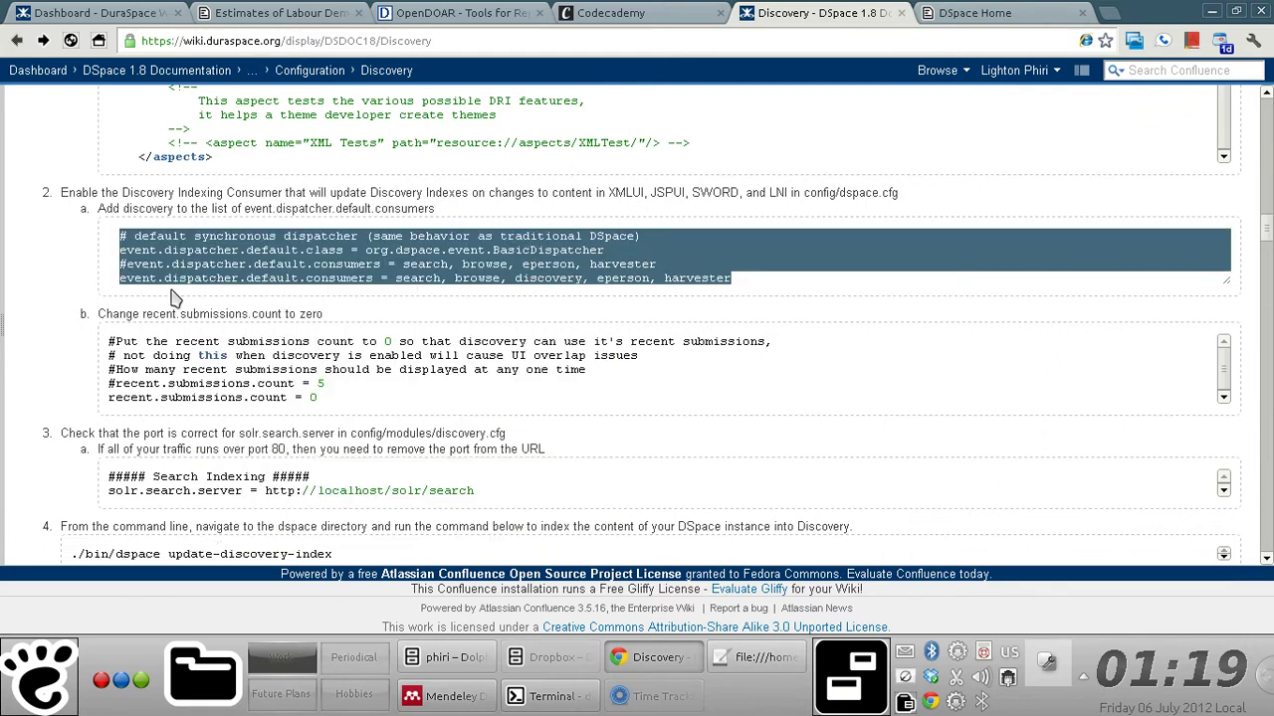
pyautogui.doubleClick(207, 239)
pyautogui.click(208, 239)
pyautogui.doubleClick(208, 238)
pyautogui.rightClick(209, 244)
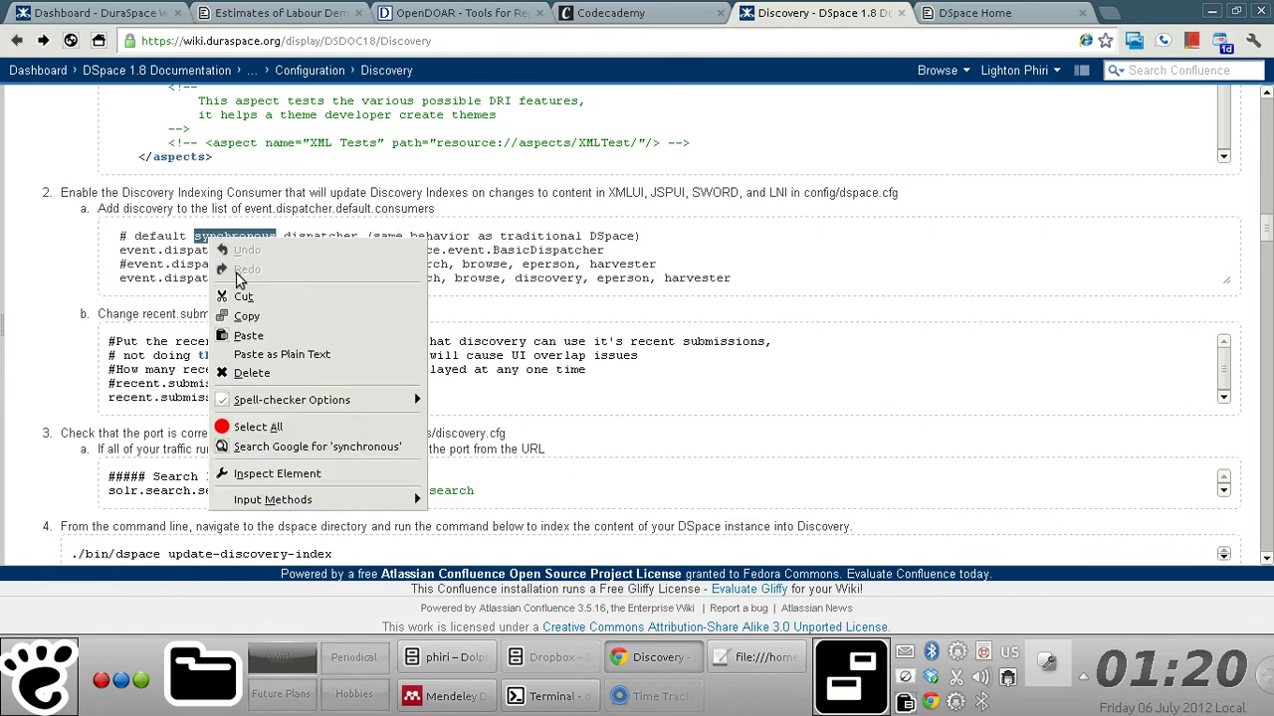
pyautogui.click(238, 308)
# - Start a vi command in the terminal and confirm the dspace.cfg file name on the wiki
pyautogui.hotkey('alt', 'Tab')
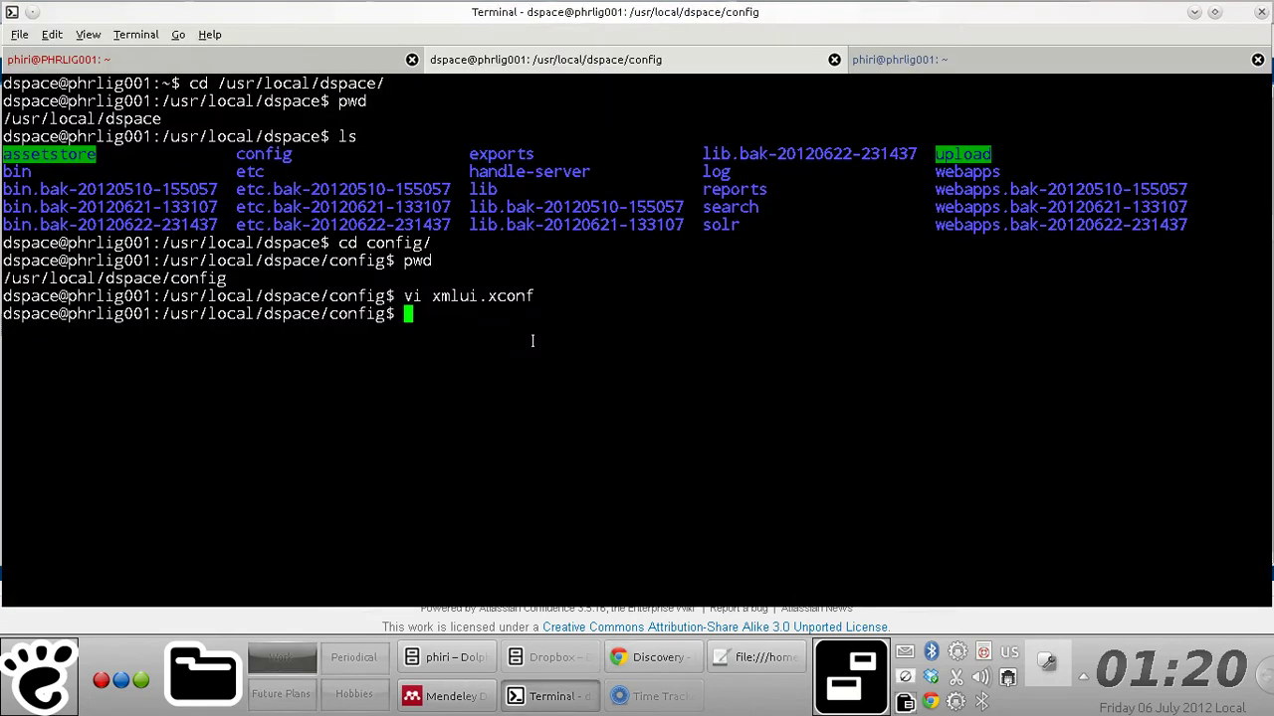
pyautogui.write('vi')
pyautogui.hotkey('alt', 'Tab')
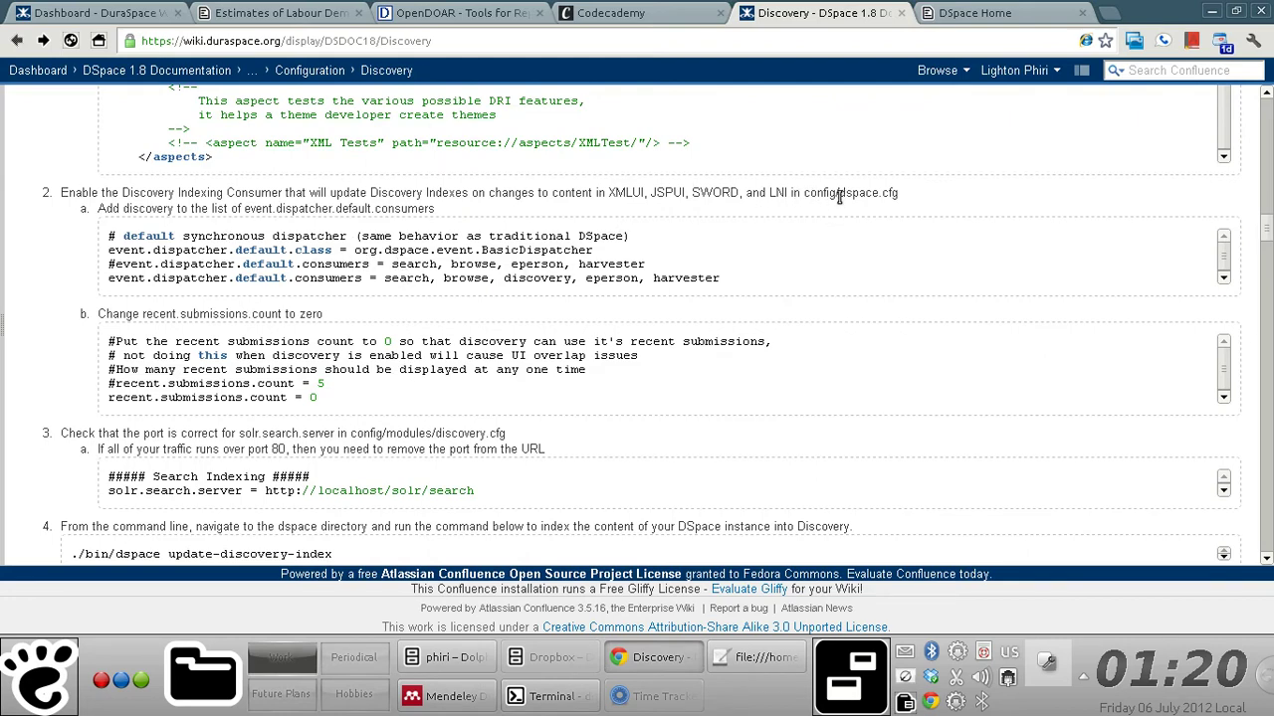
pyautogui.moveTo(839, 196); pyautogui.dragTo(902, 196)
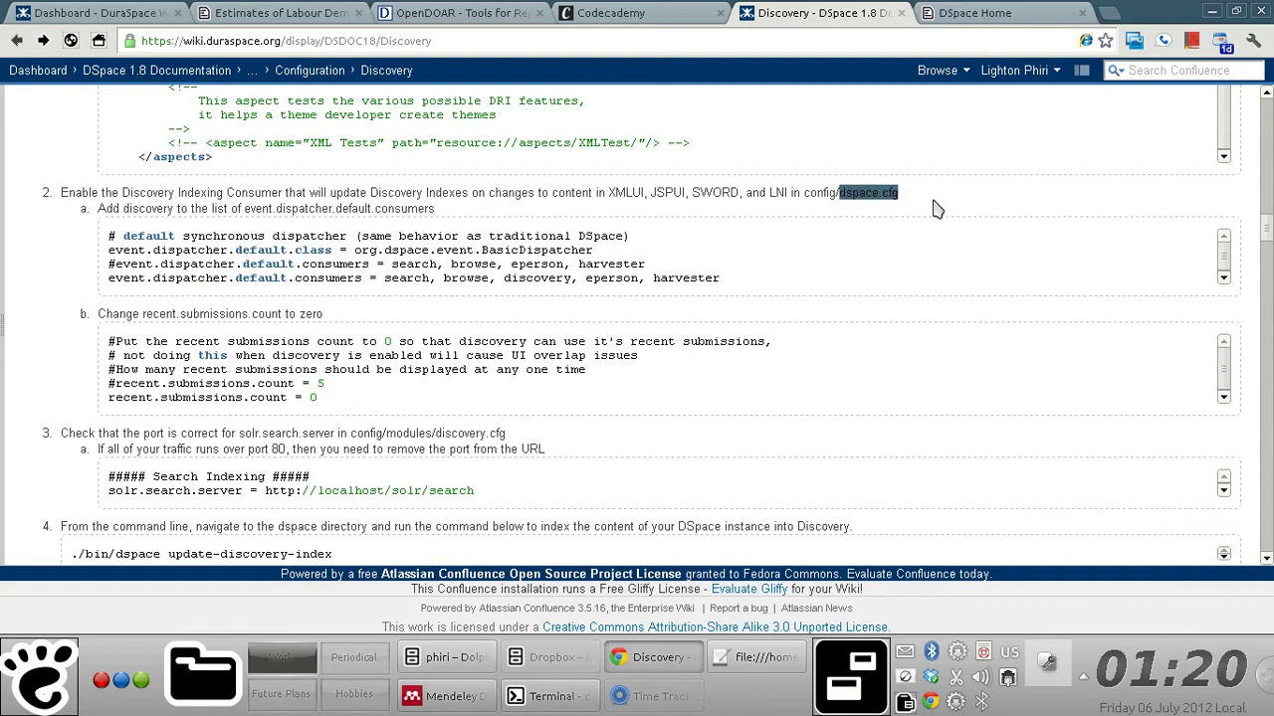
pyautogui.hotkey('alt', 'Tab')
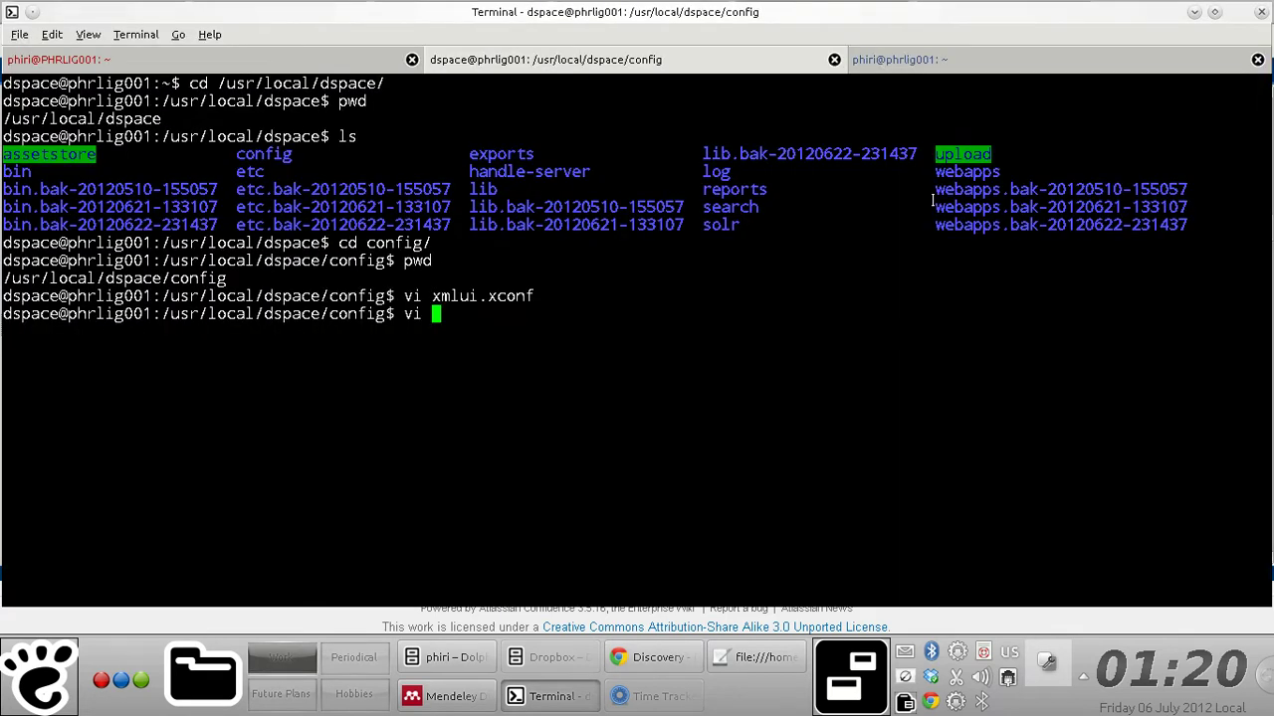
# - Open dspace.cfg in vi, find the synchronous consumers line, and insert 'discovery,' into it
pyautogui.write('dspace.cfg')
pyautogui.press('Return')
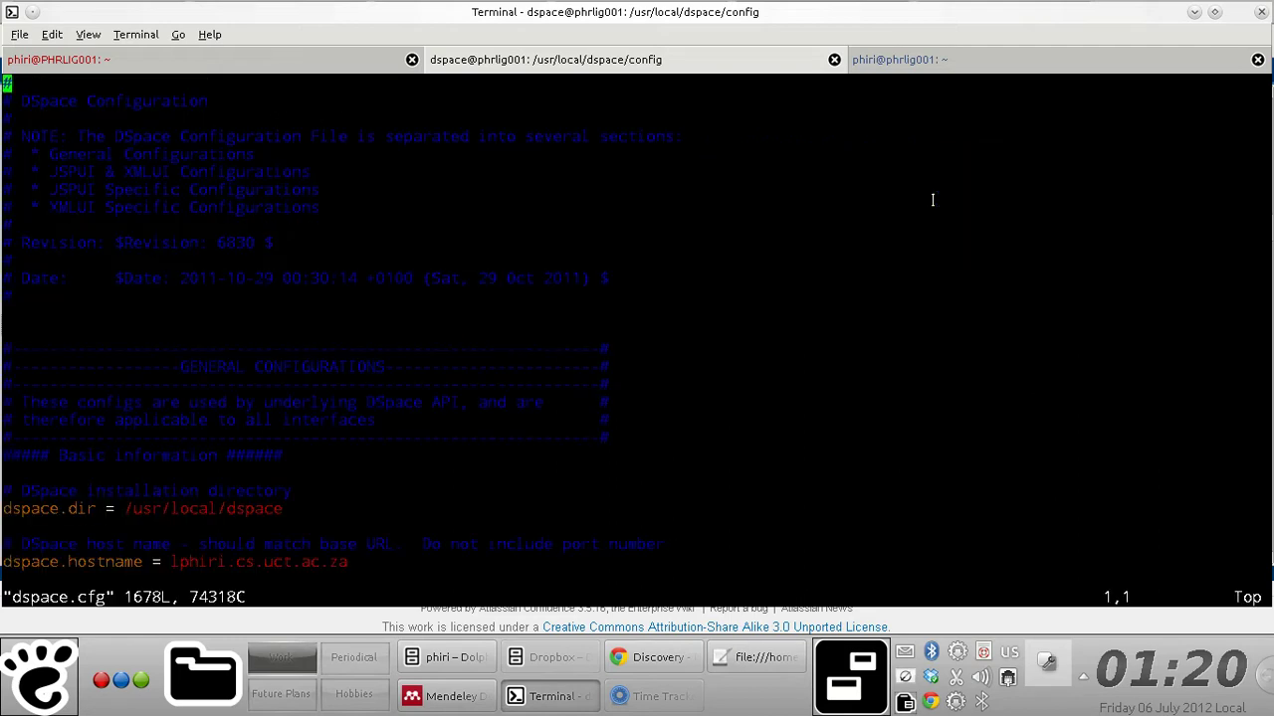
pyautogui.write(':set number')
pyautogui.press('Return')
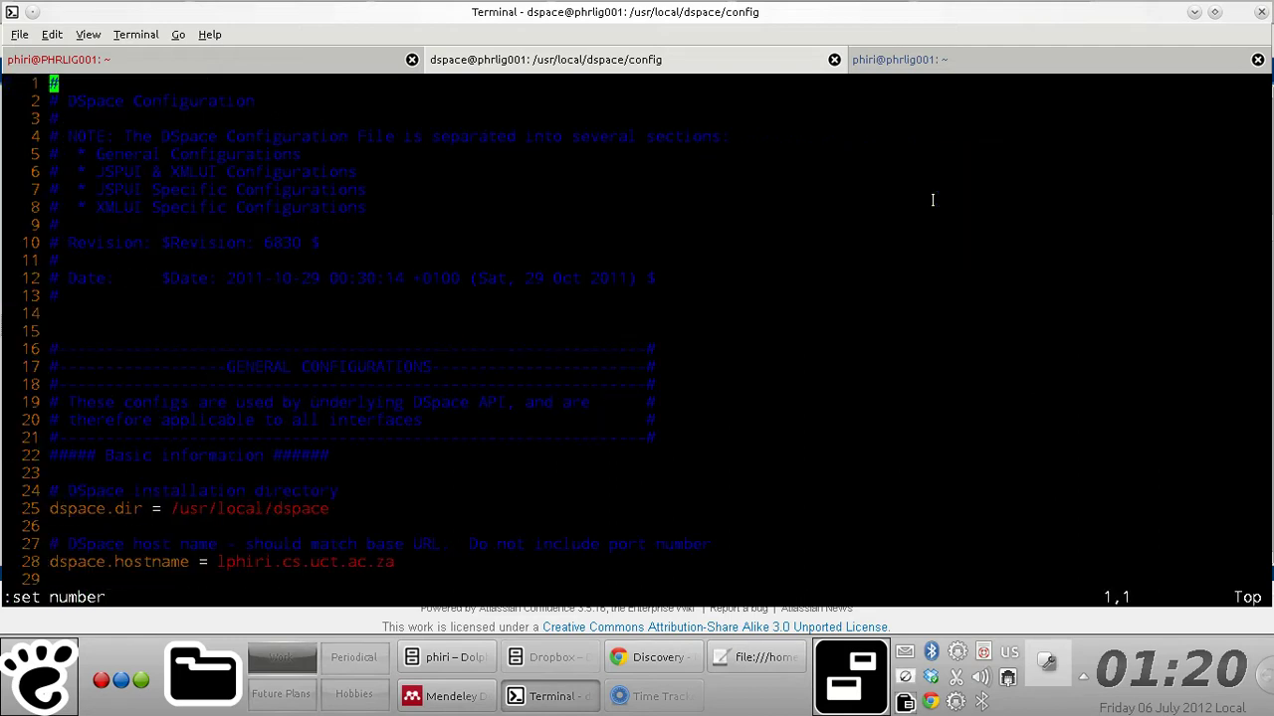
pyautogui.write('/synchronous')
pyautogui.press('Return')
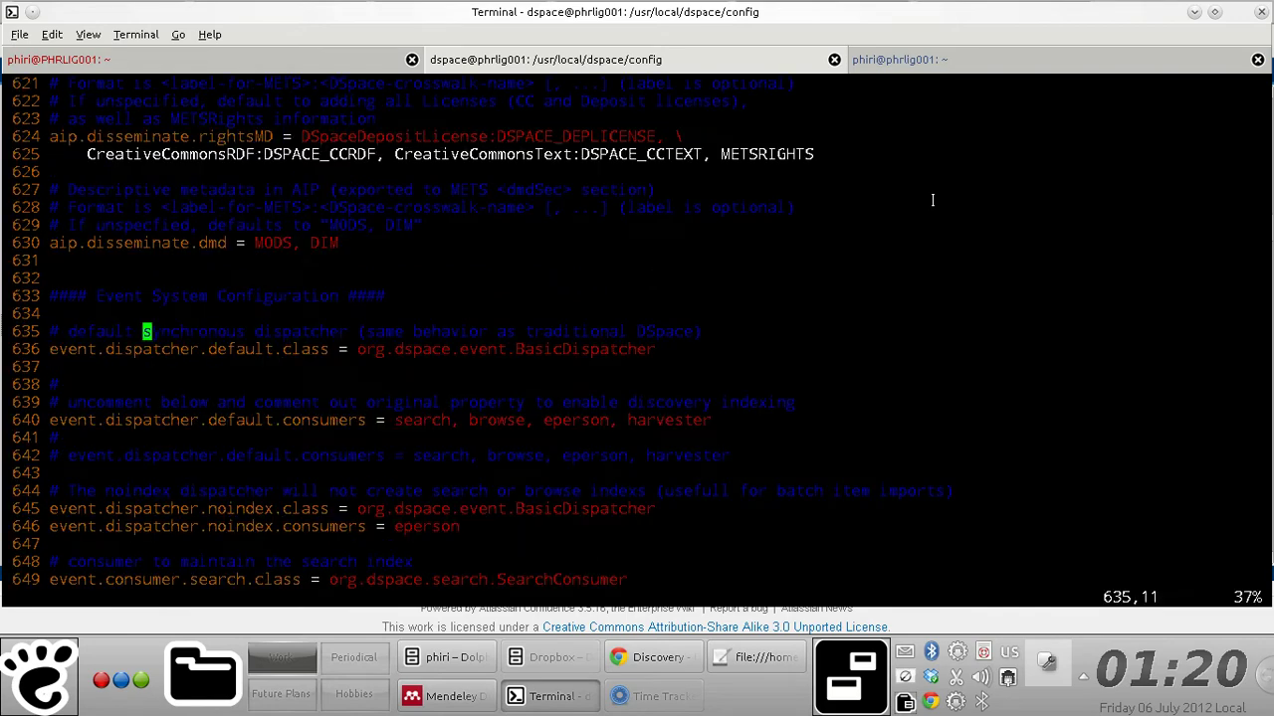
pyautogui.press('n')
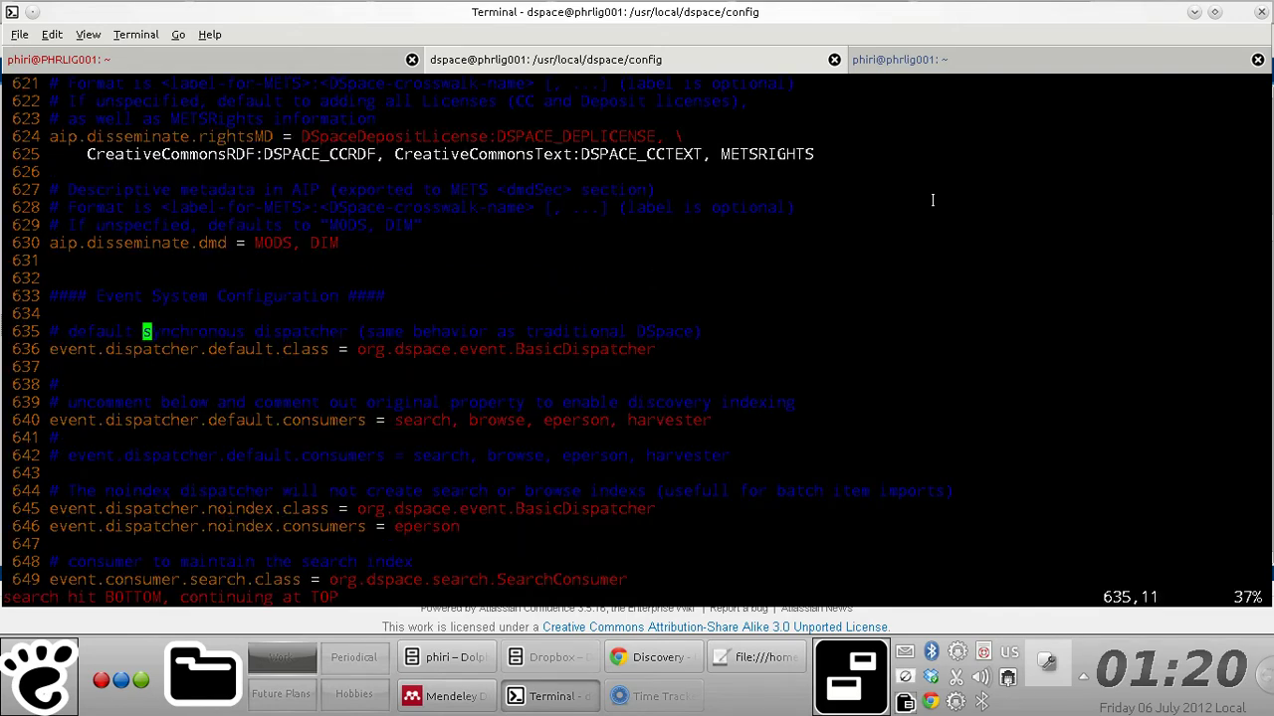
pyautogui.press('Down')
pyautogui.press('Down')
pyautogui.press('Down')
pyautogui.press('Down')
pyautogui.press('Down')
pyautogui.press('Right')
pyautogui.press('Right')
pyautogui.press('Right')
pyautogui.press('Right')
pyautogui.press('Right')
pyautogui.press('Right')
pyautogui.press('Right')
pyautogui.press('Right')
pyautogui.press('Right')
pyautogui.press('Right')
pyautogui.press('Right')
pyautogui.press('Right')
pyautogui.press('Right')
pyautogui.press('Right')
pyautogui.press('Right')
pyautogui.press('Right')
pyautogui.press('Right')
pyautogui.press('Right')
pyautogui.press('Right')
pyautogui.press('Right')
pyautogui.press('Right')
pyautogui.press('Right')
pyautogui.press('Right')
pyautogui.press('Right')
pyautogui.press('Right')
pyautogui.press('Right')
pyautogui.press('Right')
pyautogui.press('Right')
pyautogui.press('Right')
pyautogui.press('Right')
pyautogui.press('Right')
pyautogui.press('Right')
pyautogui.press('Right')
pyautogui.press('Right')
pyautogui.press('Right')
pyautogui.press('Right')
pyautogui.press('Right')
pyautogui.write('i discover')
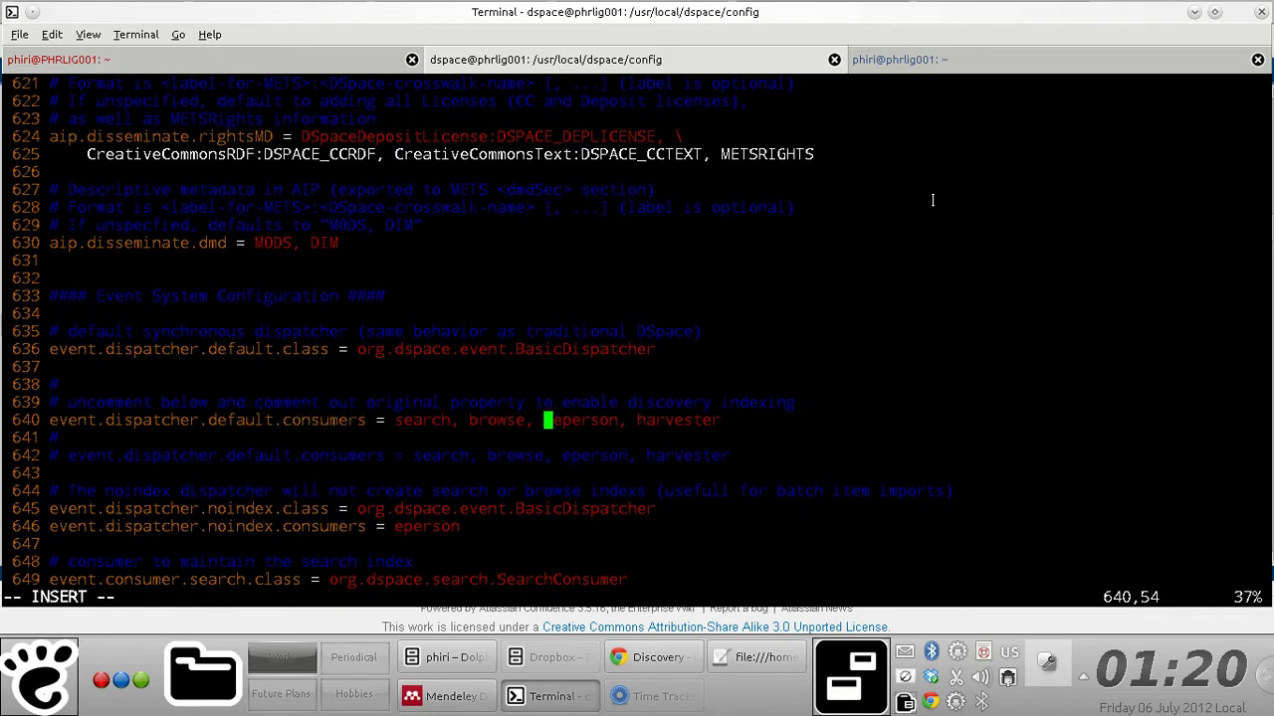
pyautogui.write('y,')
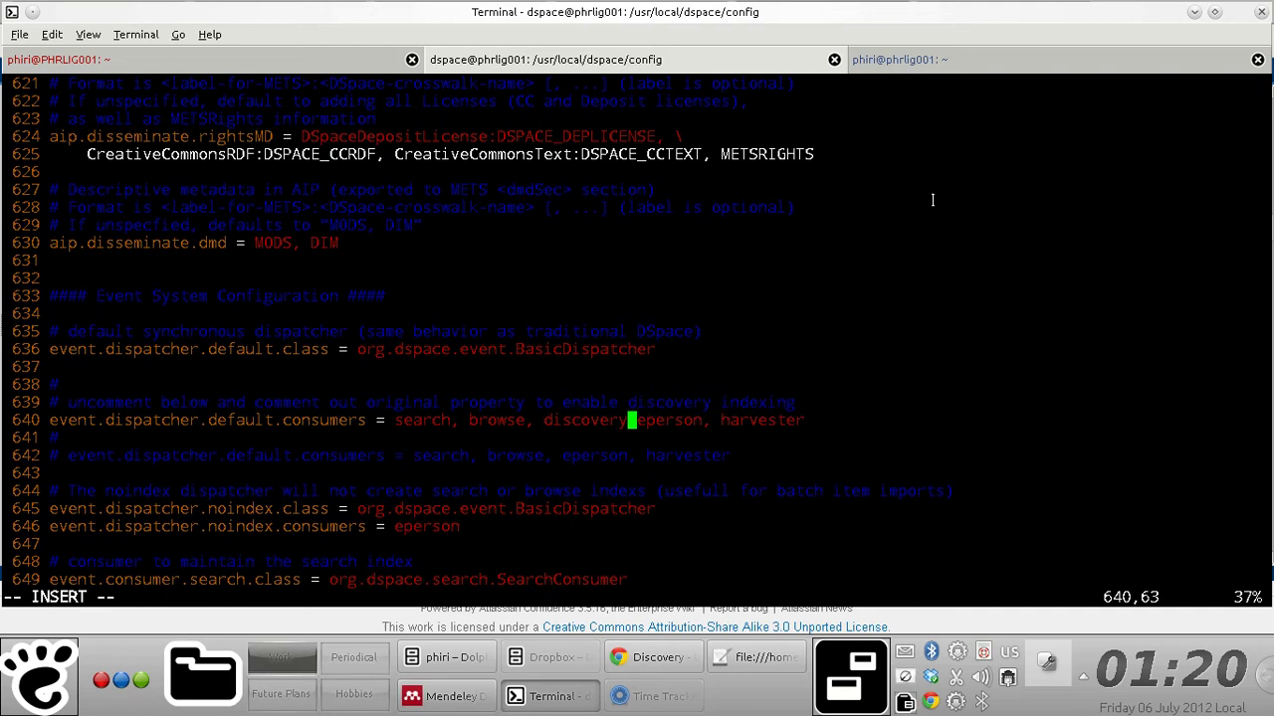
pyautogui.press('Escape')
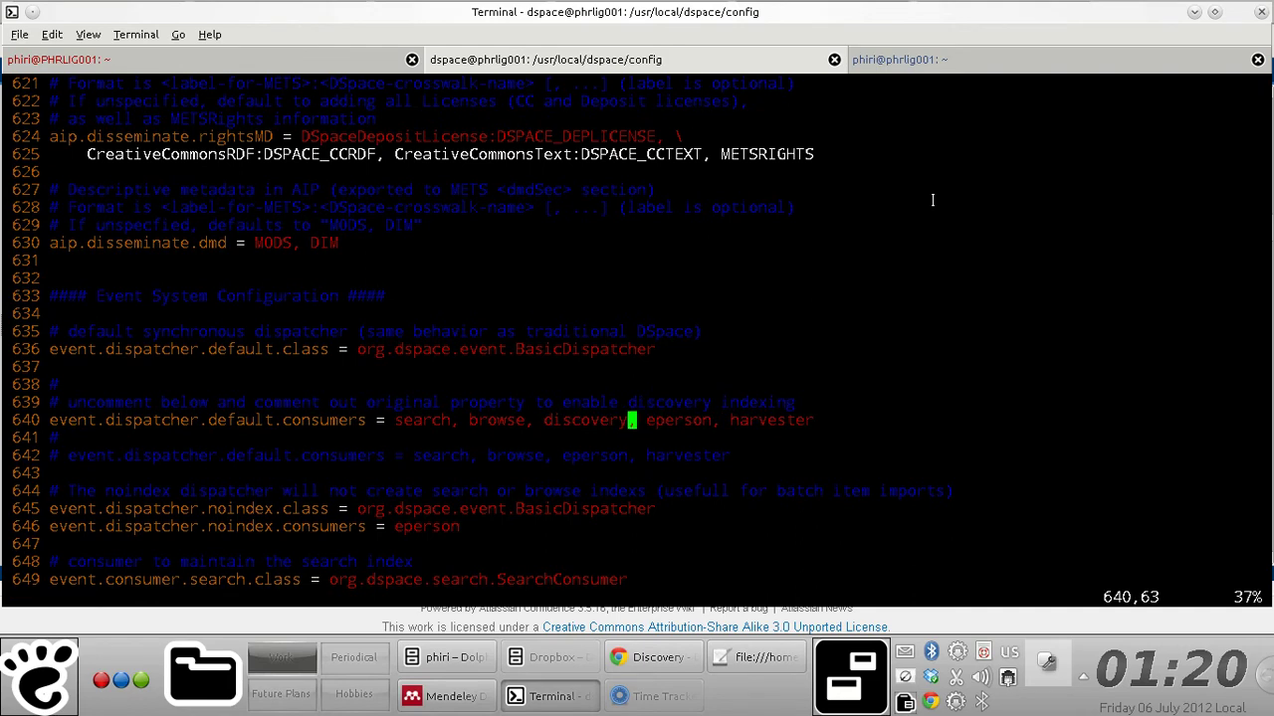
# - On the wiki, copy the word 'recent' and select the recent.submissions.count example lines
pyautogui.hotkey('alt', 'Tab')
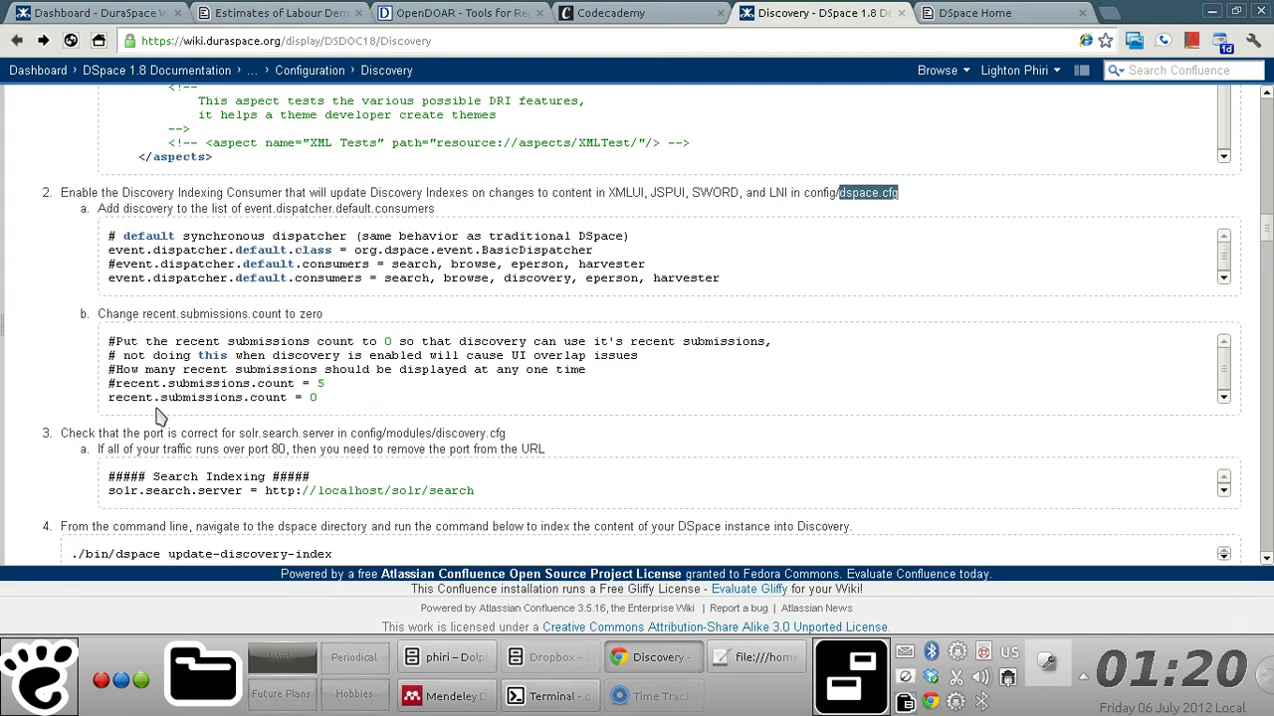
pyautogui.moveTo(153, 397); pyautogui.dragTo(109, 397)
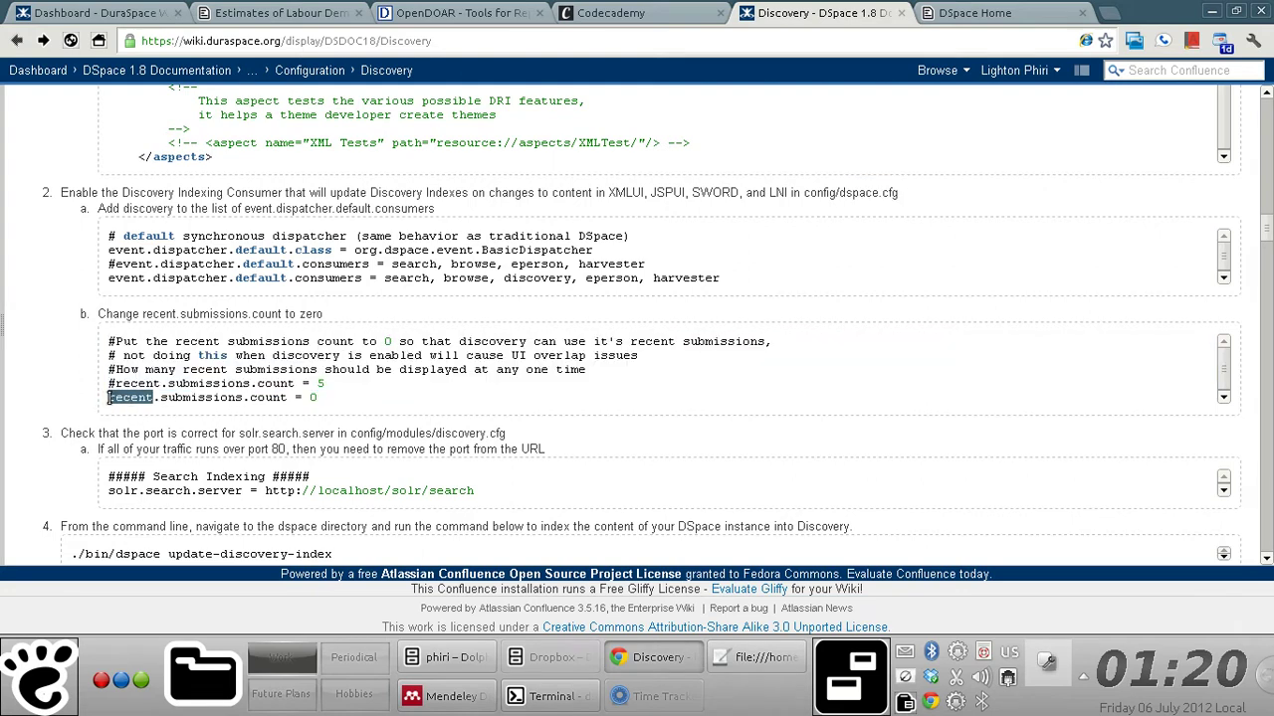
pyautogui.rightClick(108, 397)
pyautogui.click(203, 401)
pyautogui.moveTo(343, 399); pyautogui.dragTo(50, 349)
pyautogui.hotkey('alt', 'Tab')
# - Search for 'recent' and comment out recent.submissions.count = 5 on line 1065 with #
pyautogui.write('/recent')
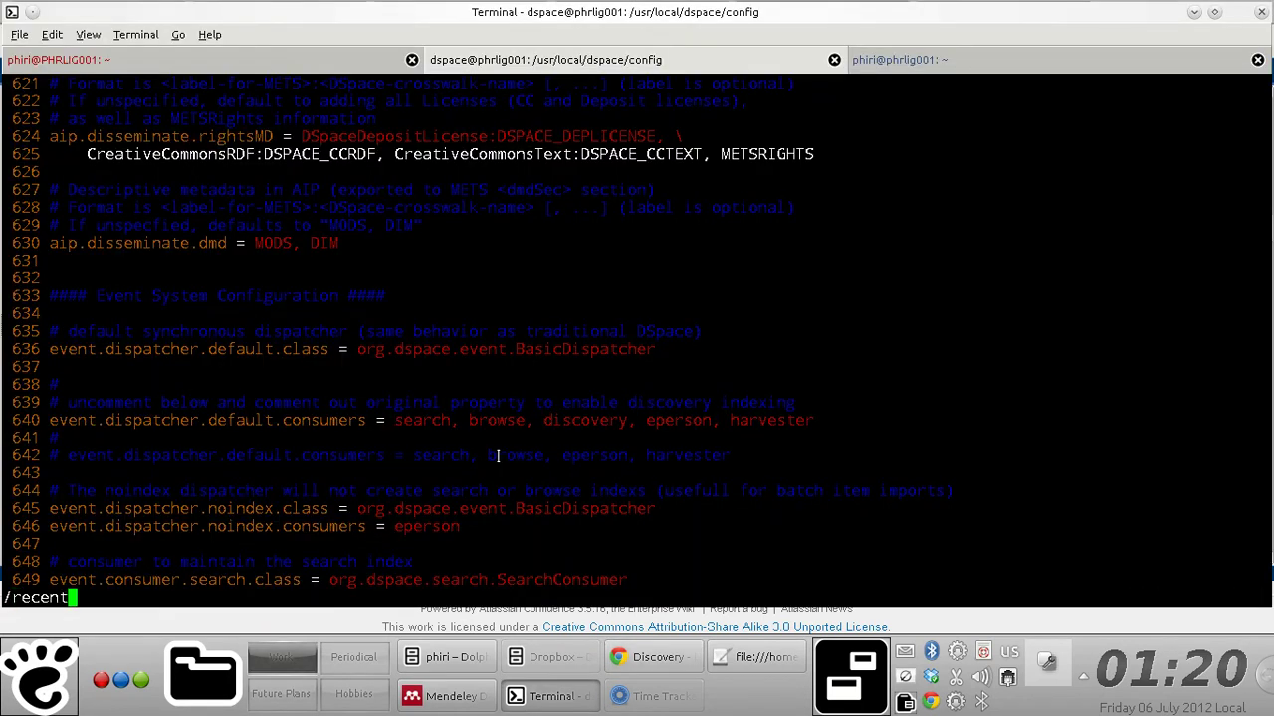
pyautogui.press('Return')
pyautogui.press('n')
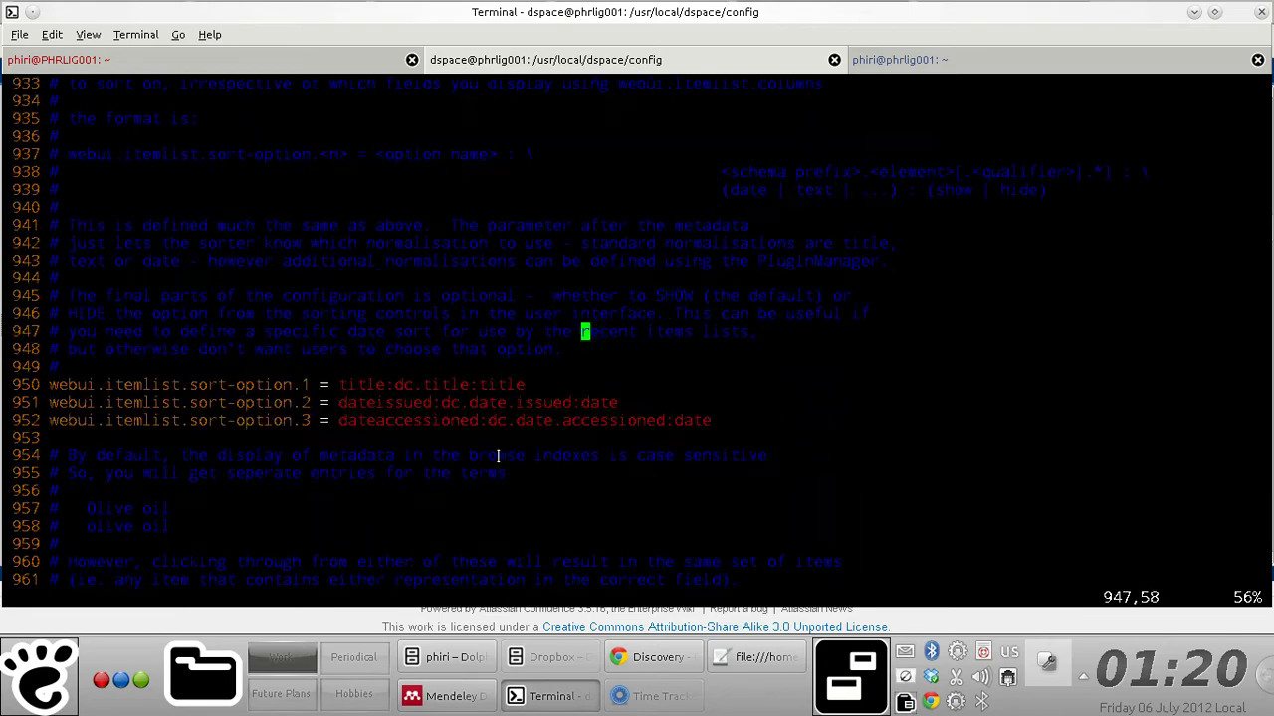
pyautogui.press('n')
pyautogui.press('Down')
pyautogui.press('Down')
pyautogui.press('Down')
pyautogui.press('Down')
pyautogui.press('Down')
pyautogui.press('Down')
pyautogui.press('Down')
pyautogui.press('Down')
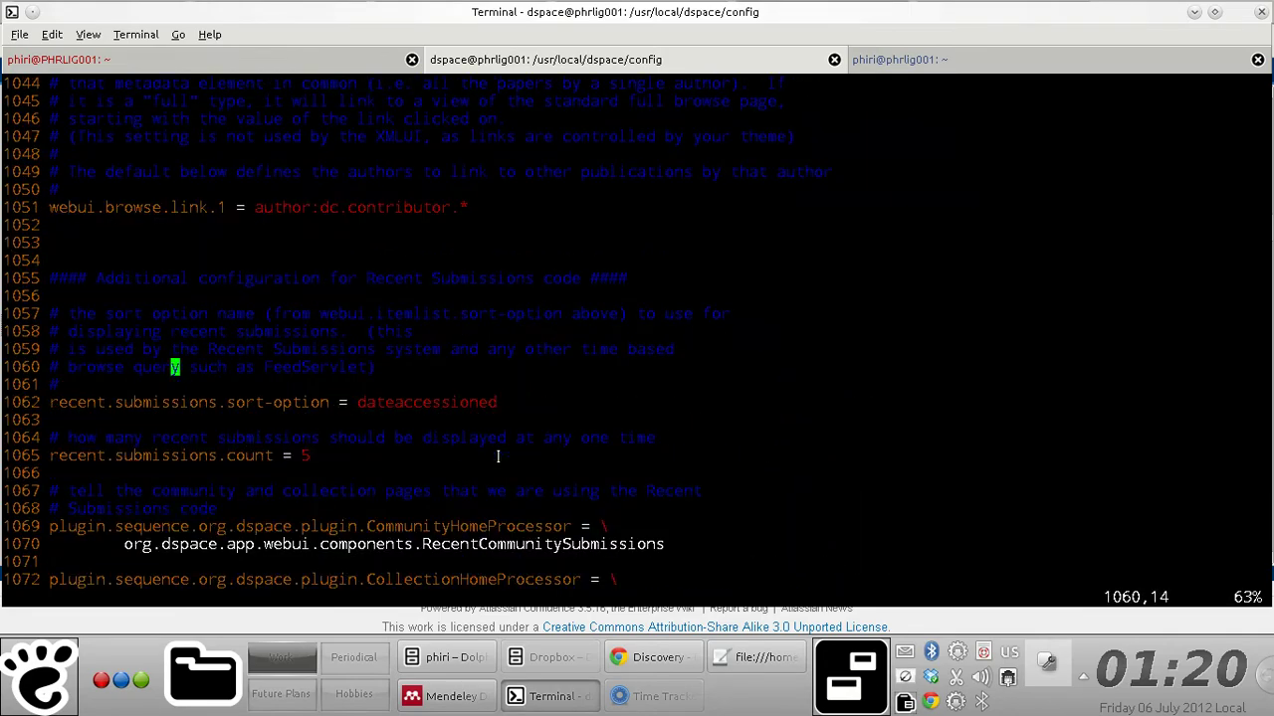
pyautogui.press('Up')
pyautogui.press('0')
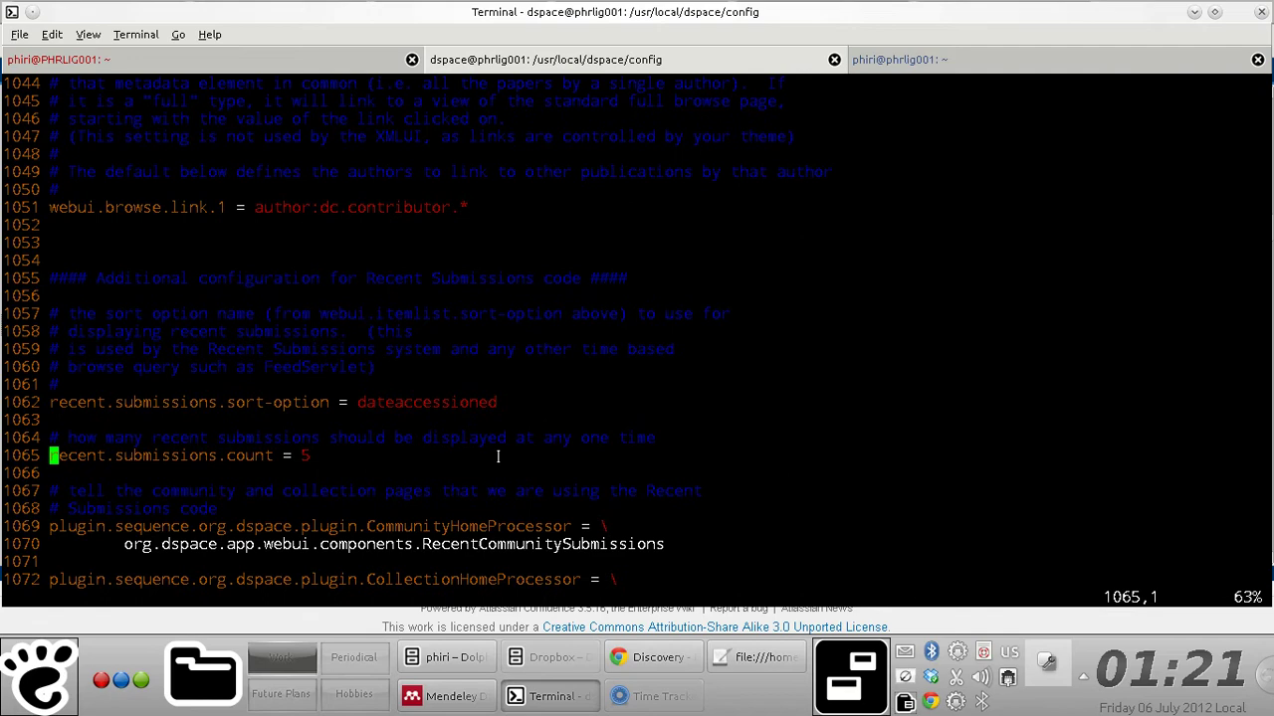
pyautogui.press('#')
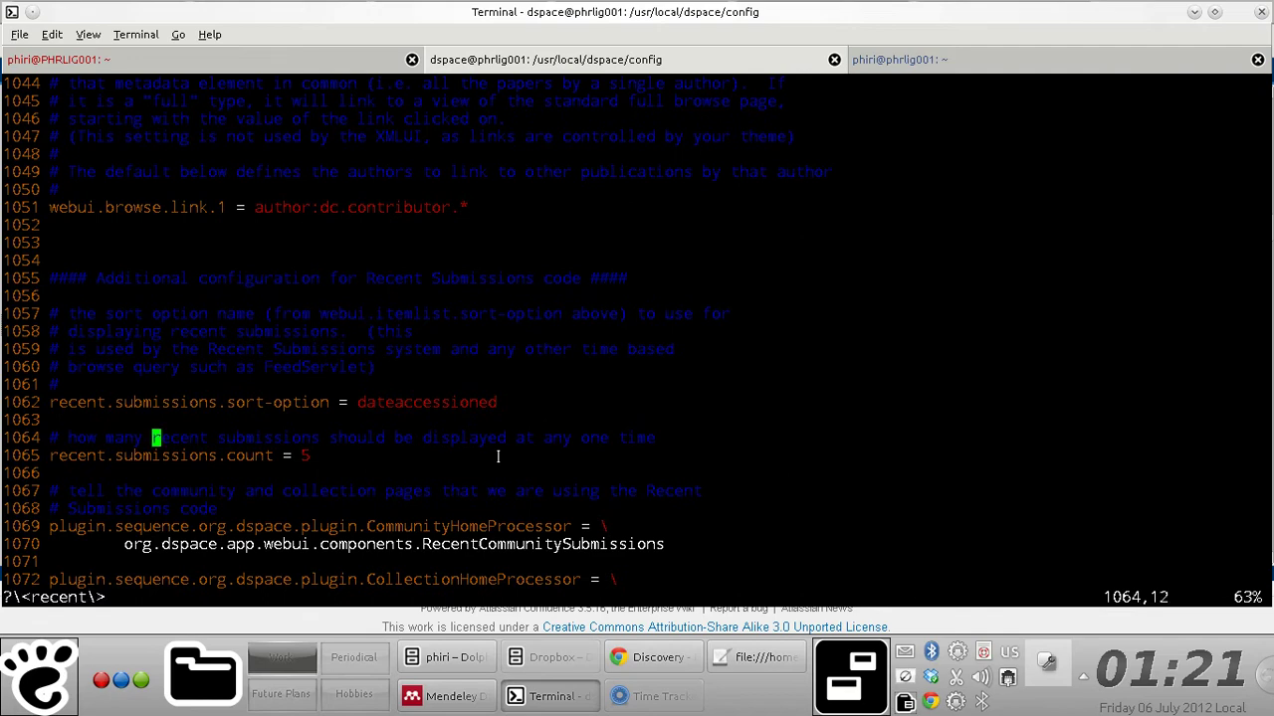
pyautogui.press('j')
pyautogui.press('j')
pyautogui.write('k0i#')
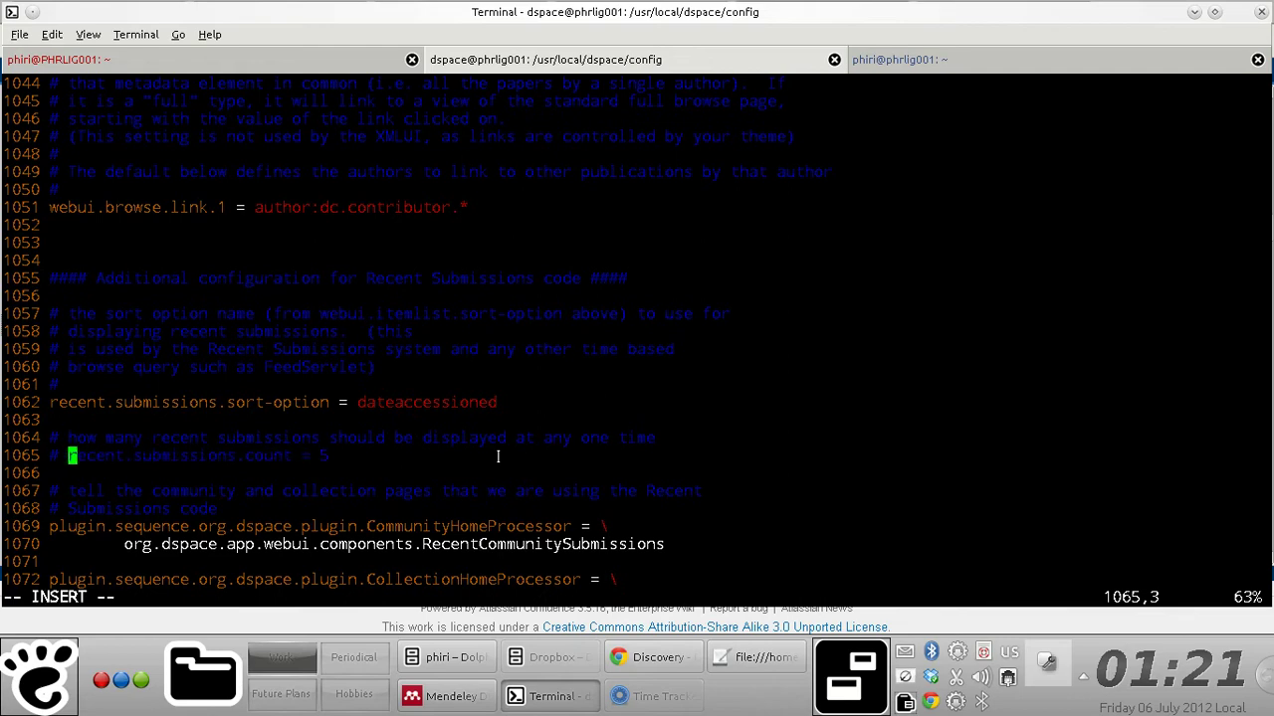
pyautogui.press('End')
# - Add a new line 1066 setting recent.submissions.count = 0 by pasting and editing the old setting
pyautogui.press('Return')
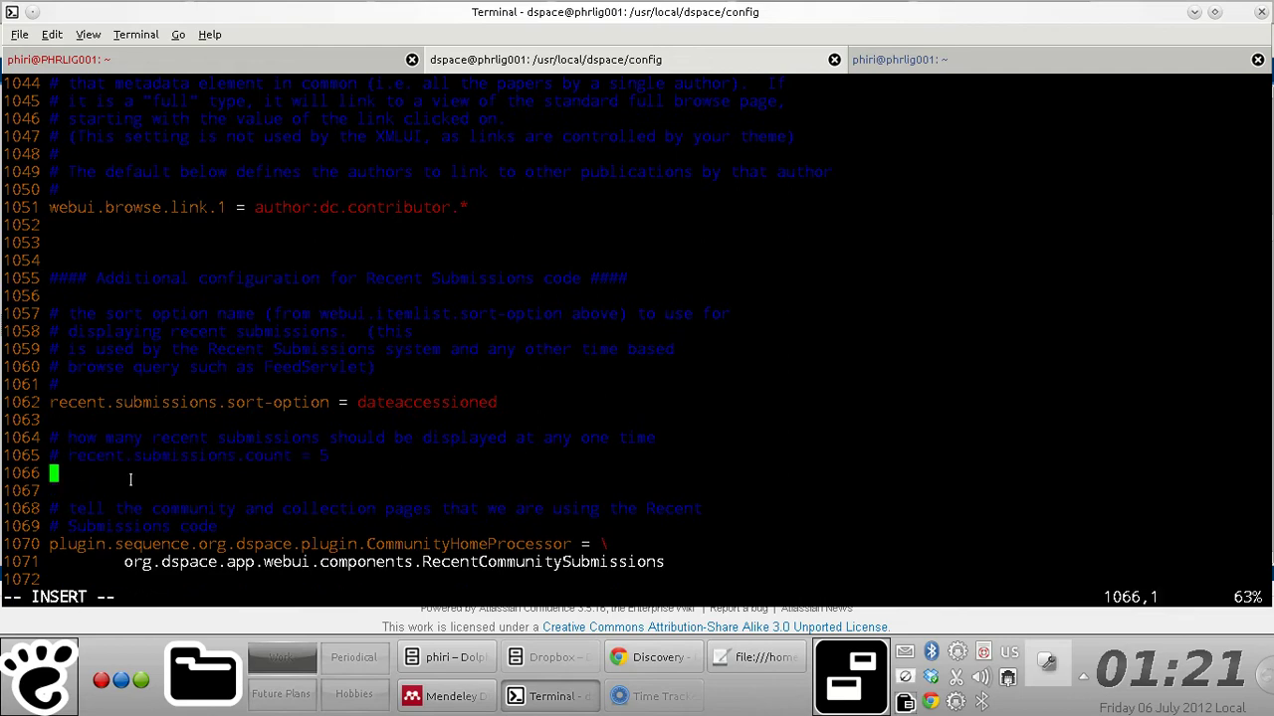
pyautogui.moveTo(70, 456); pyautogui.dragTo(328, 456)
pyautogui.rightClick(302, 458)
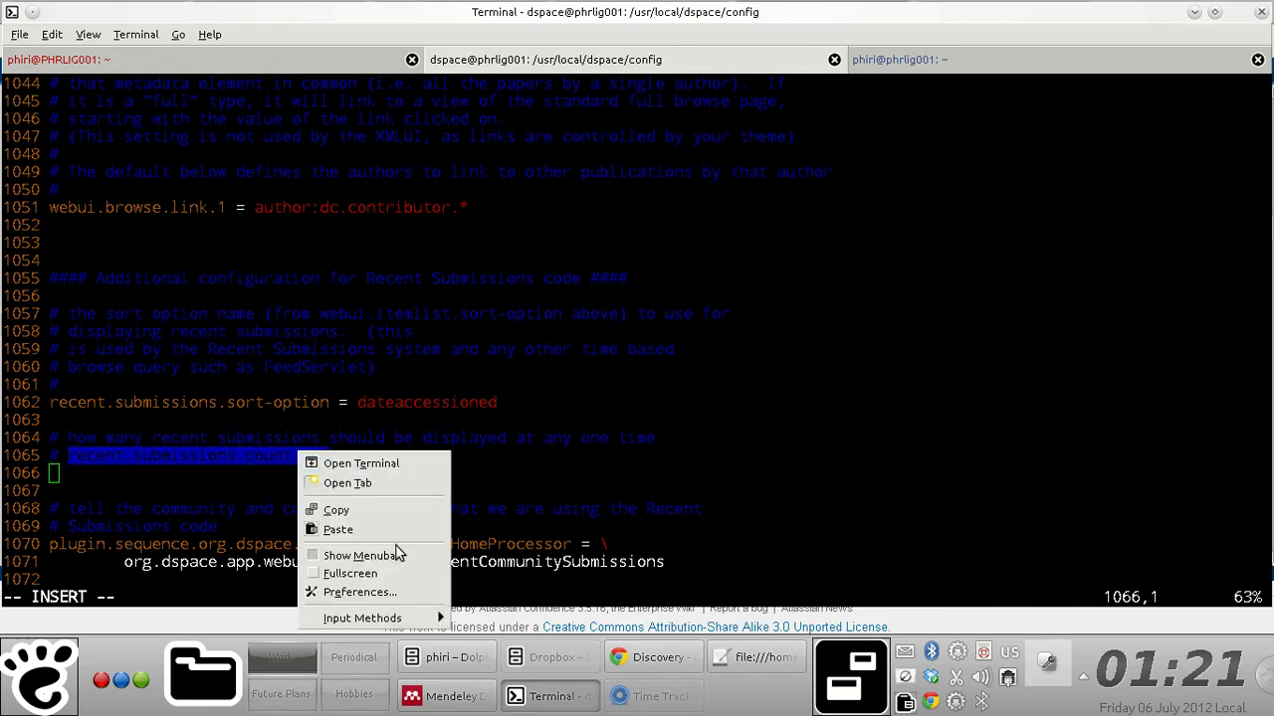
pyautogui.click(360, 510)
pyautogui.click(381, 457)
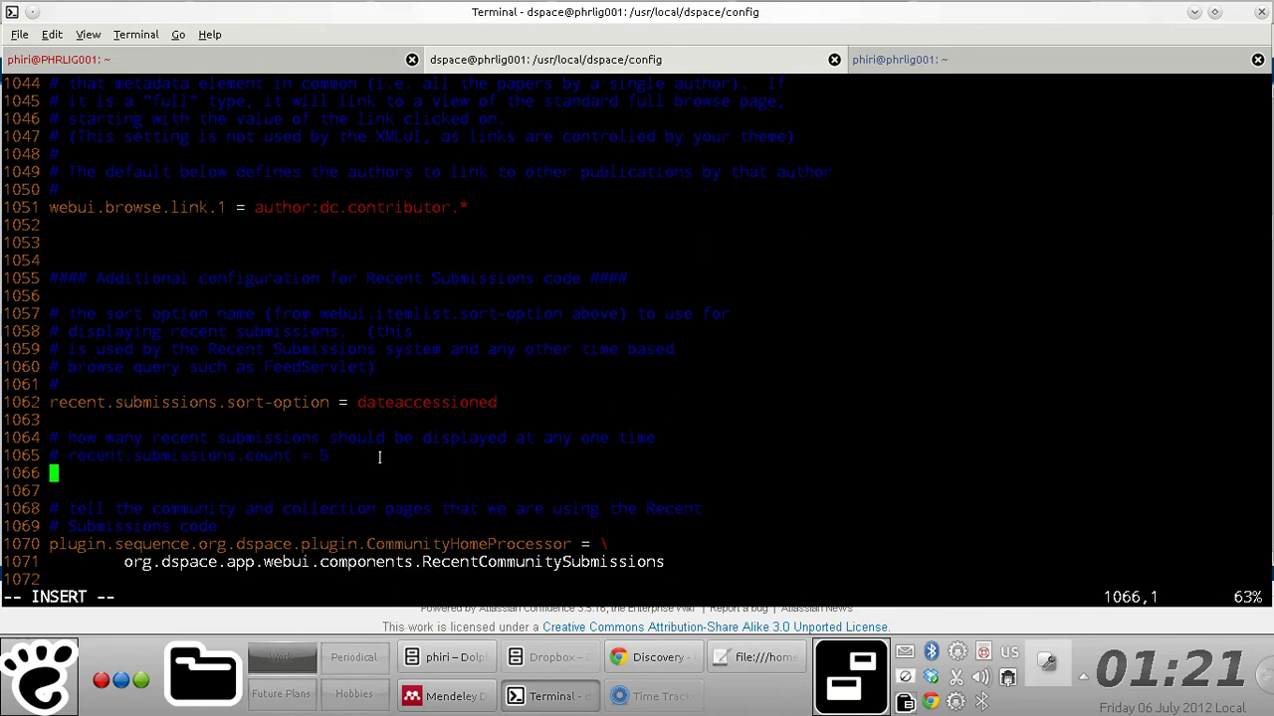
pyautogui.hotkey('ctrl', 'shift', 'v')
pyautogui.press('BackSpace')
pyautogui.write('0')
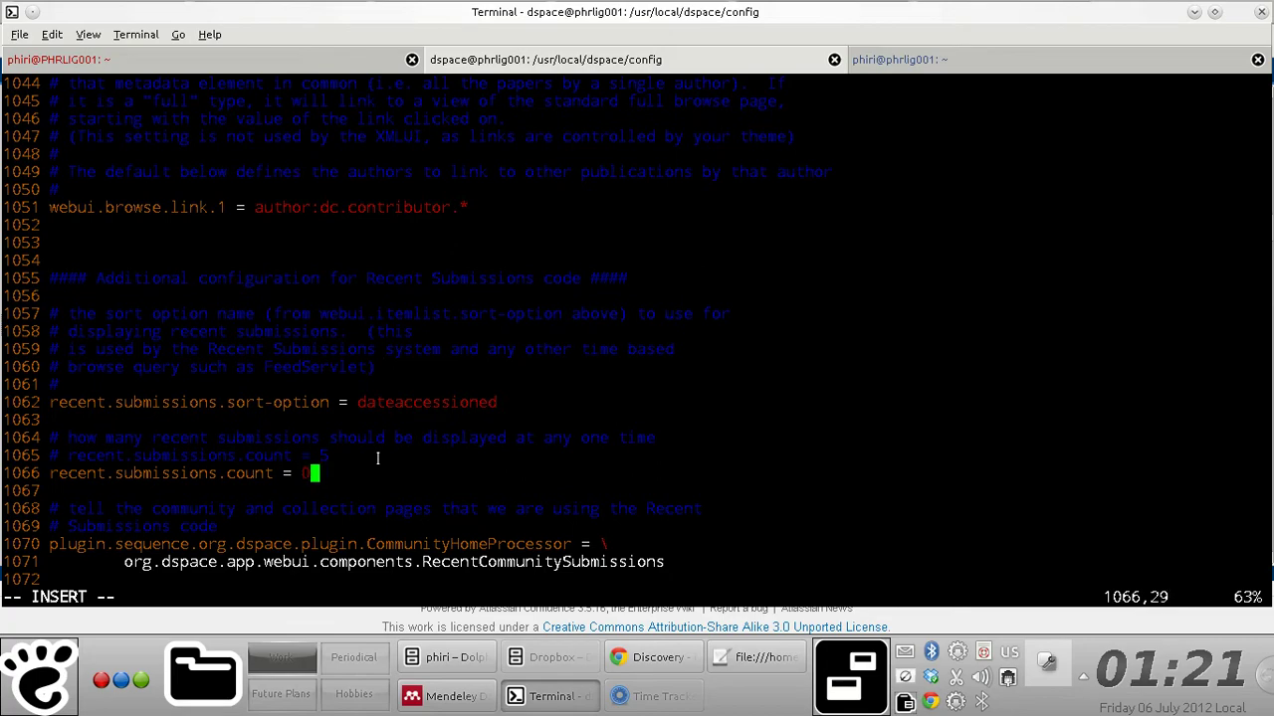
pyautogui.press('Escape')
pyautogui.hotkey('alt', 'Tab')
pyautogui.scroll(-1, 558, 403)
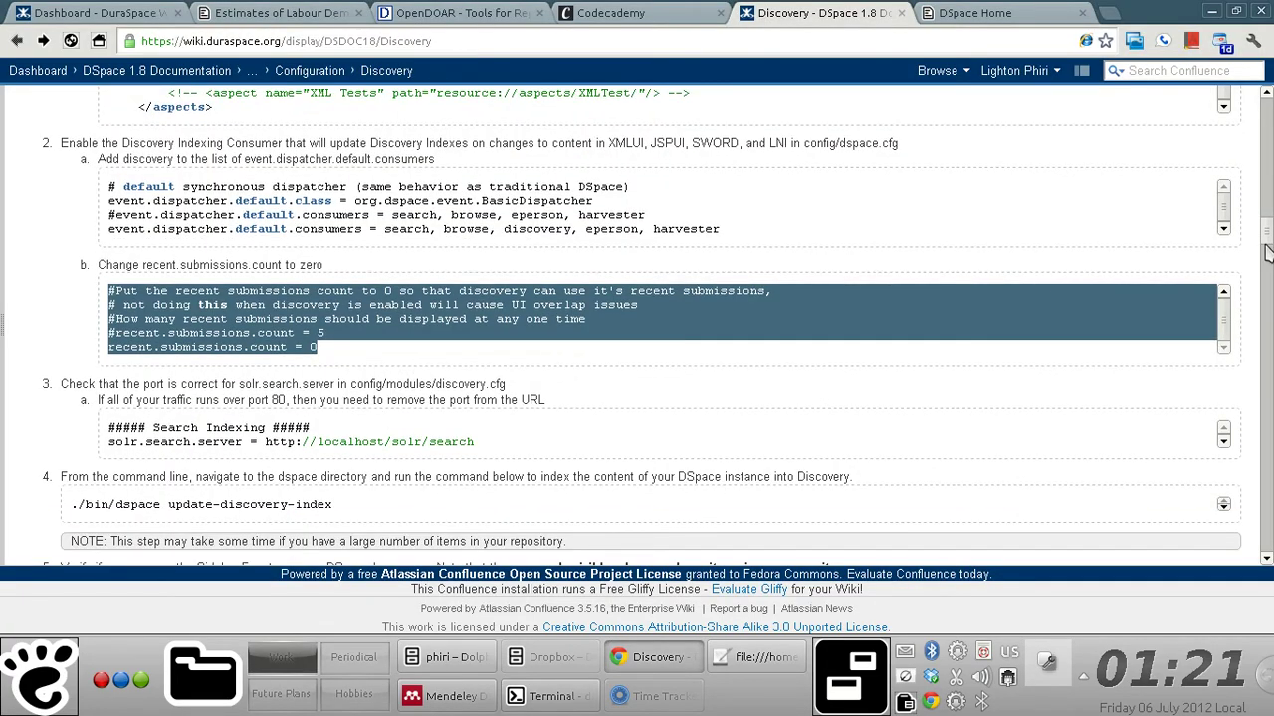
# - Save dspace.cfg with :wq and locate config/modules/discovery.cfg in the wiki's step 3
pyautogui.hotkey('alt', 'Tab')
pyautogui.write(':wq')
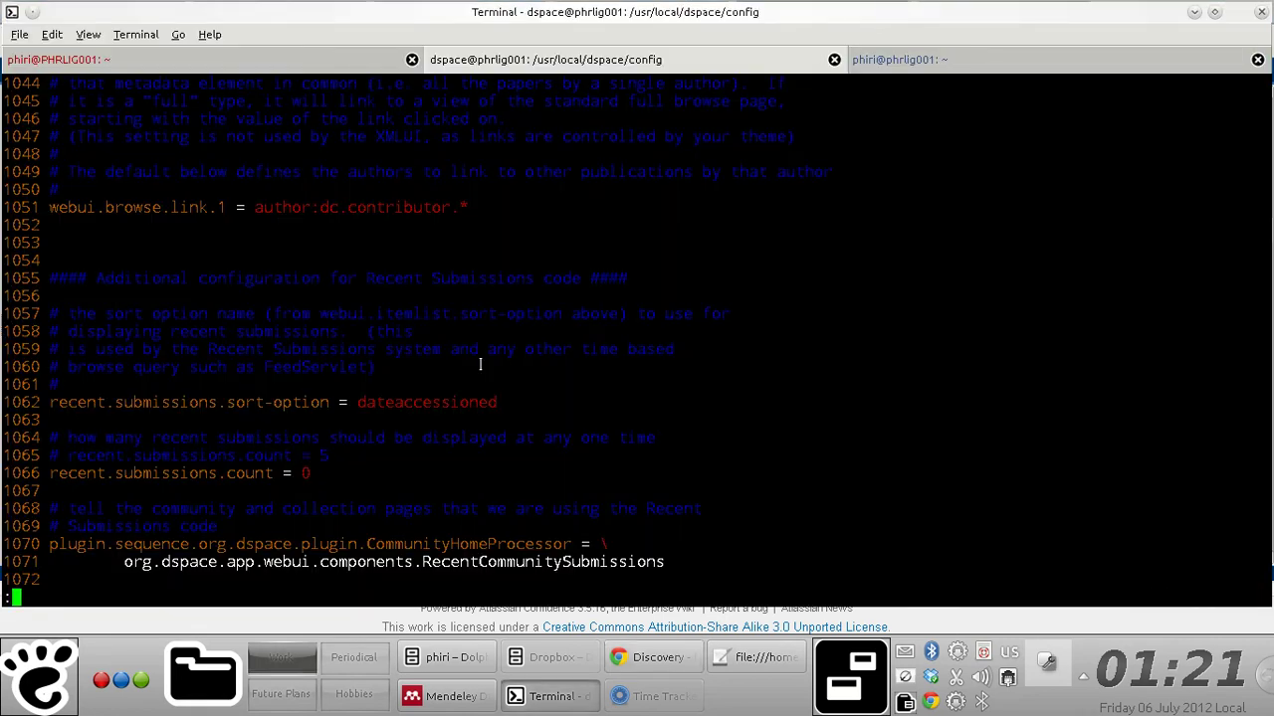
pyautogui.press('Return')
pyautogui.hotkey('alt', 'Tab')
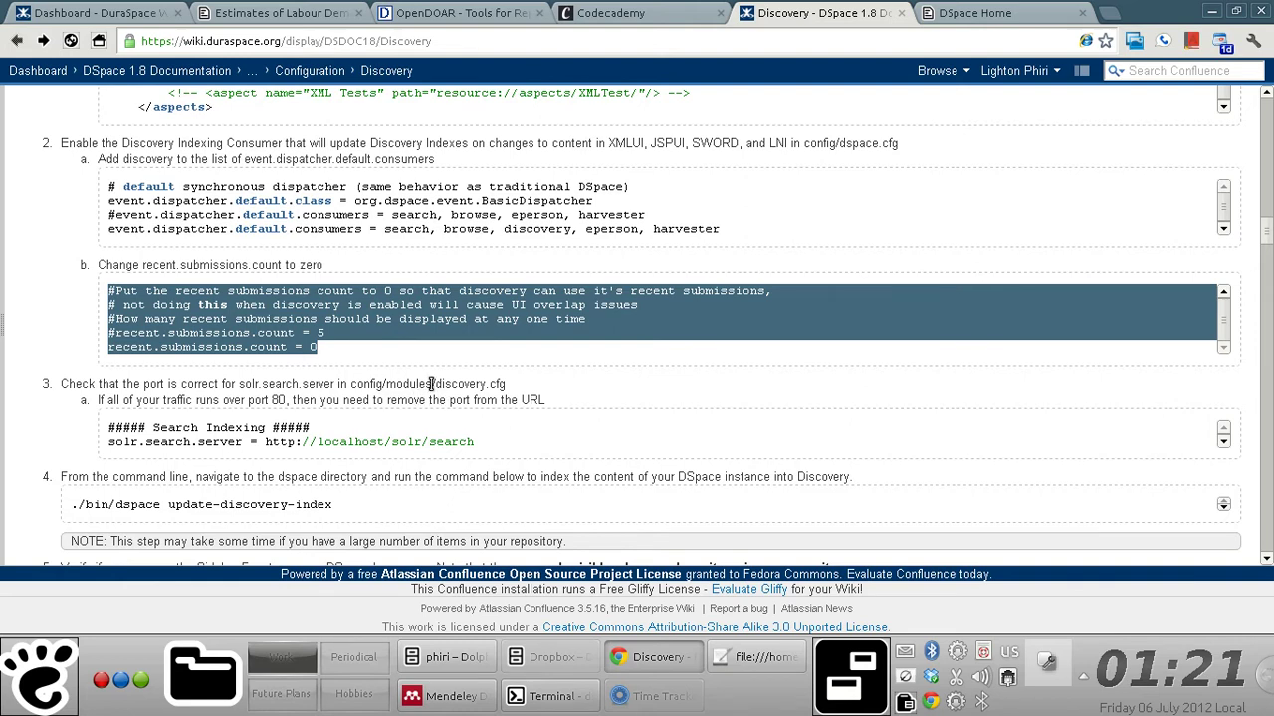
pyautogui.moveTo(431, 383); pyautogui.dragTo(510, 386)
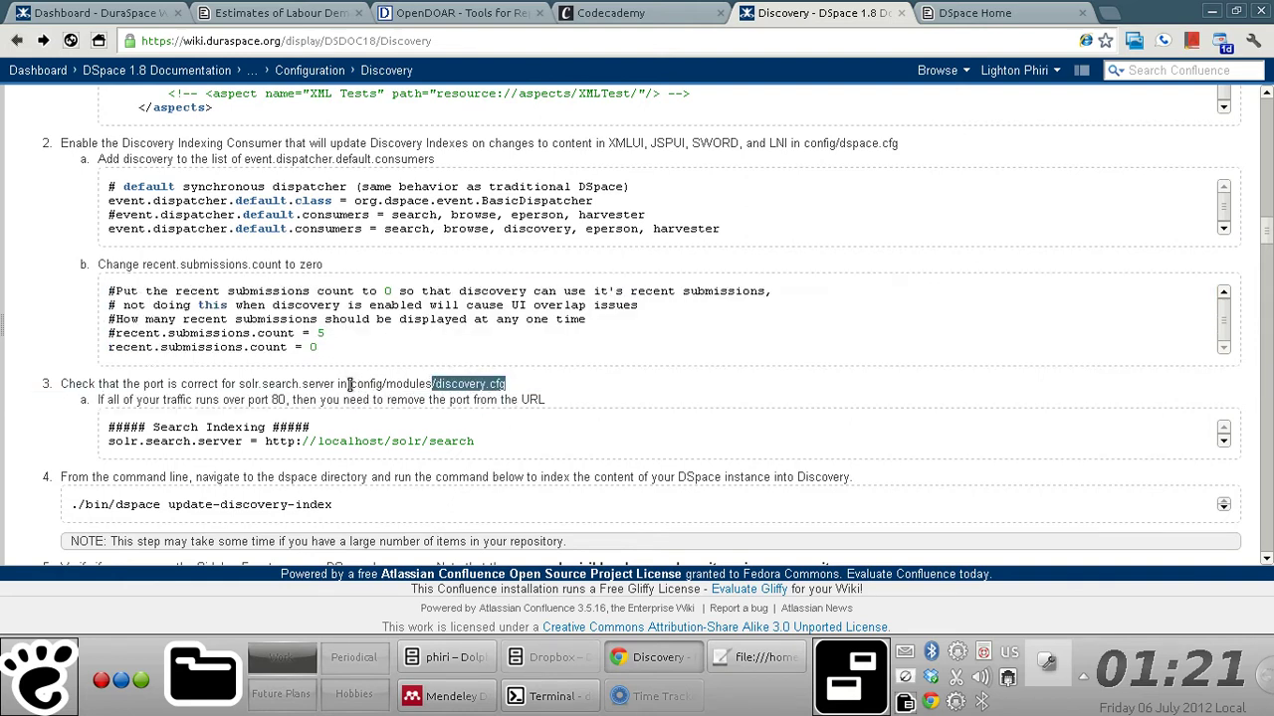
pyautogui.moveTo(349, 384); pyautogui.dragTo(439, 384)
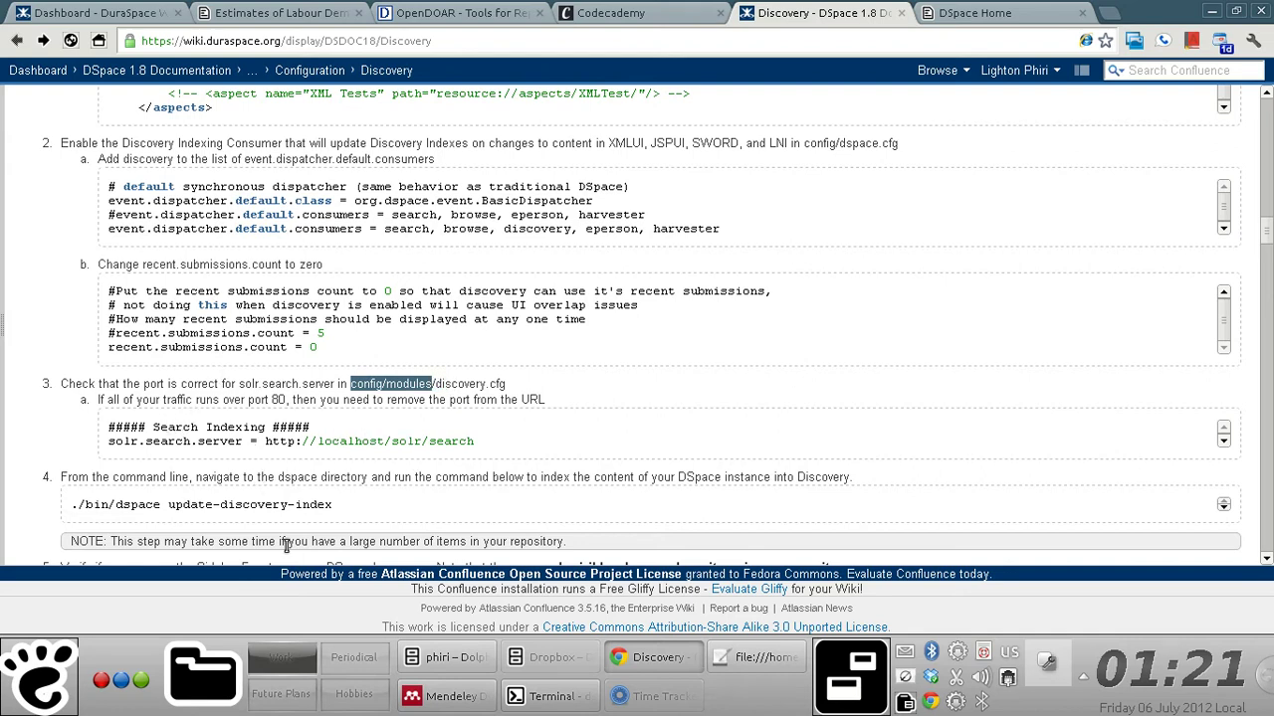
# - Move into config/modules, confirm the path with pwd, and open discovery.cfg in vi
pyautogui.hotkey('alt', 'Tab')
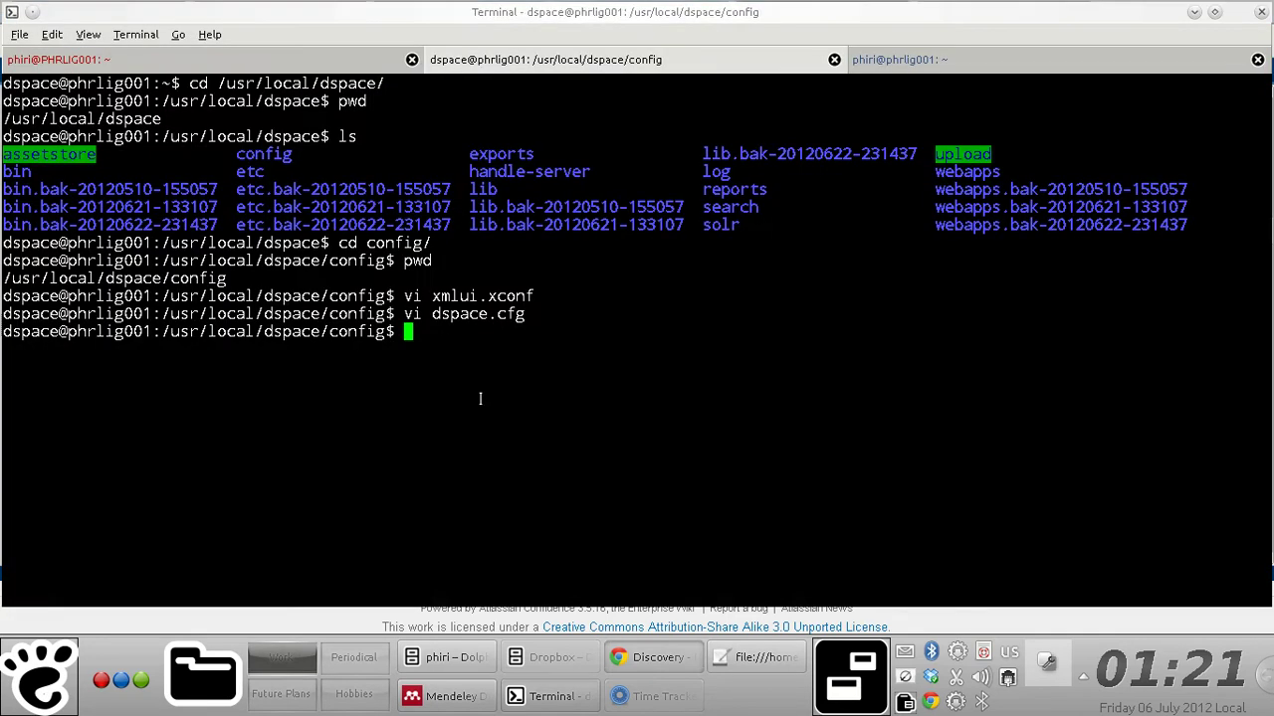
pyautogui.write('cd modules/')
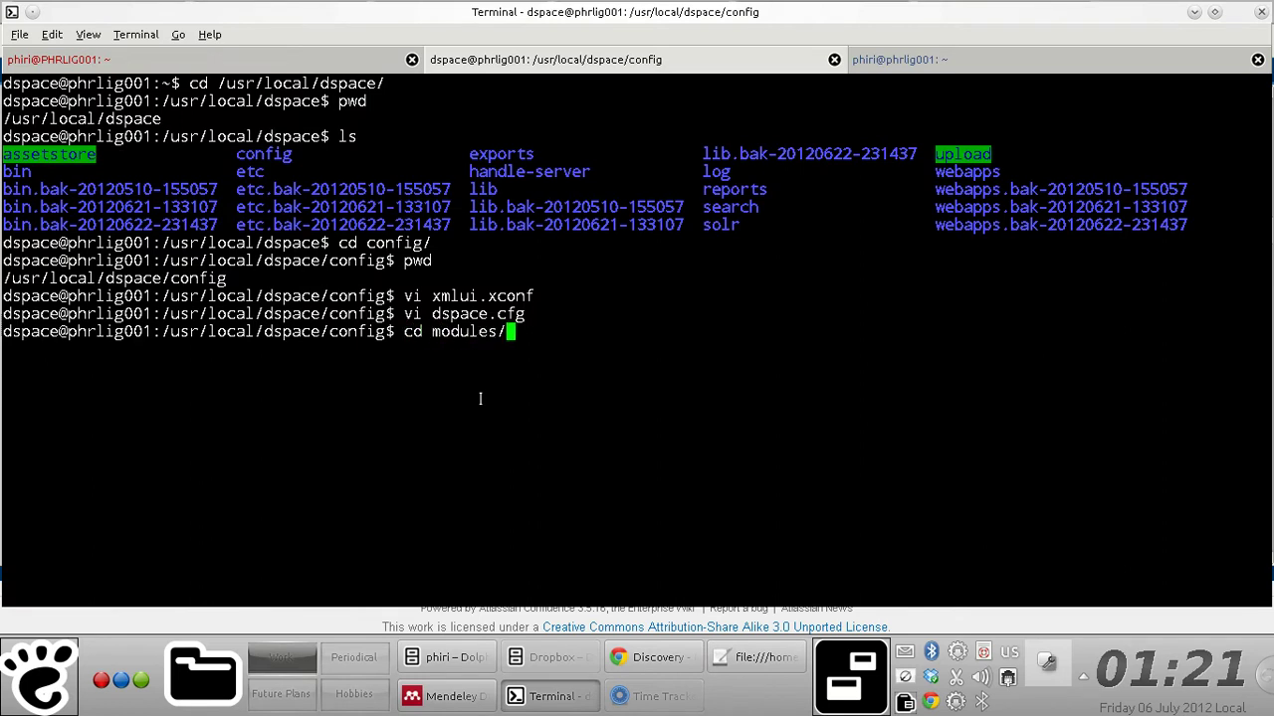
pyautogui.press('Return')
pyautogui.write('pwd')
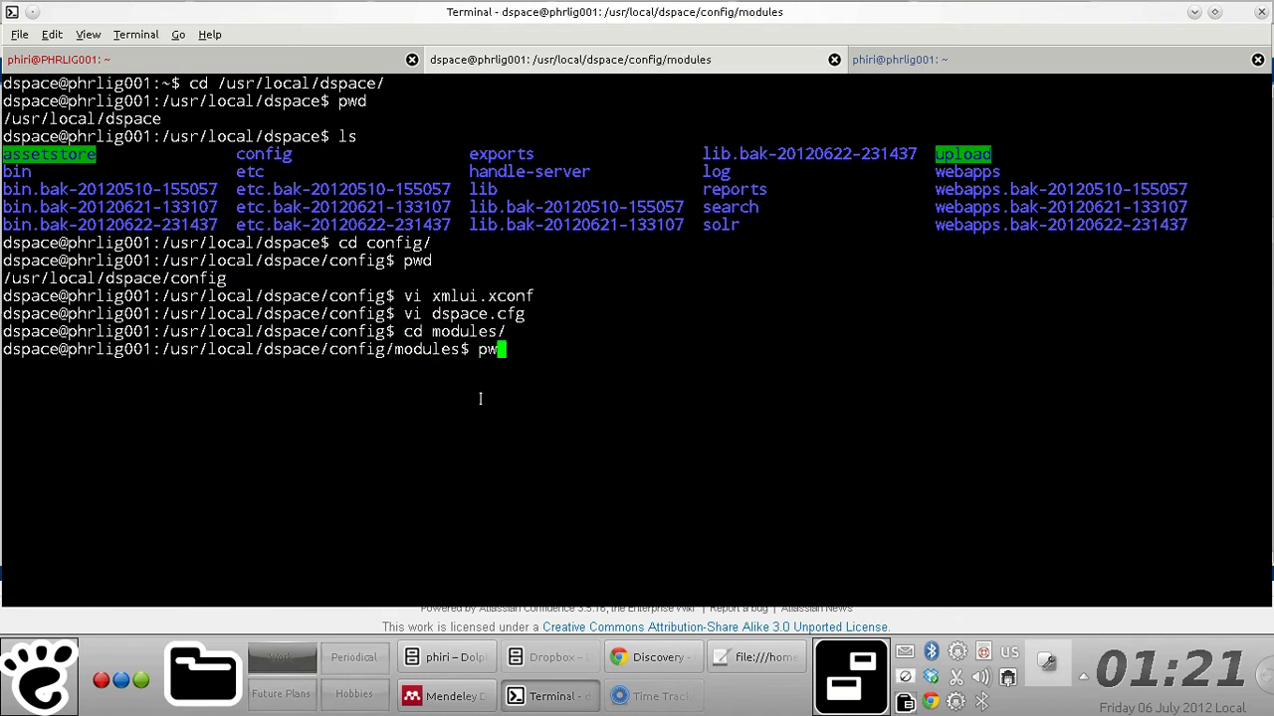
pyautogui.press('Return')
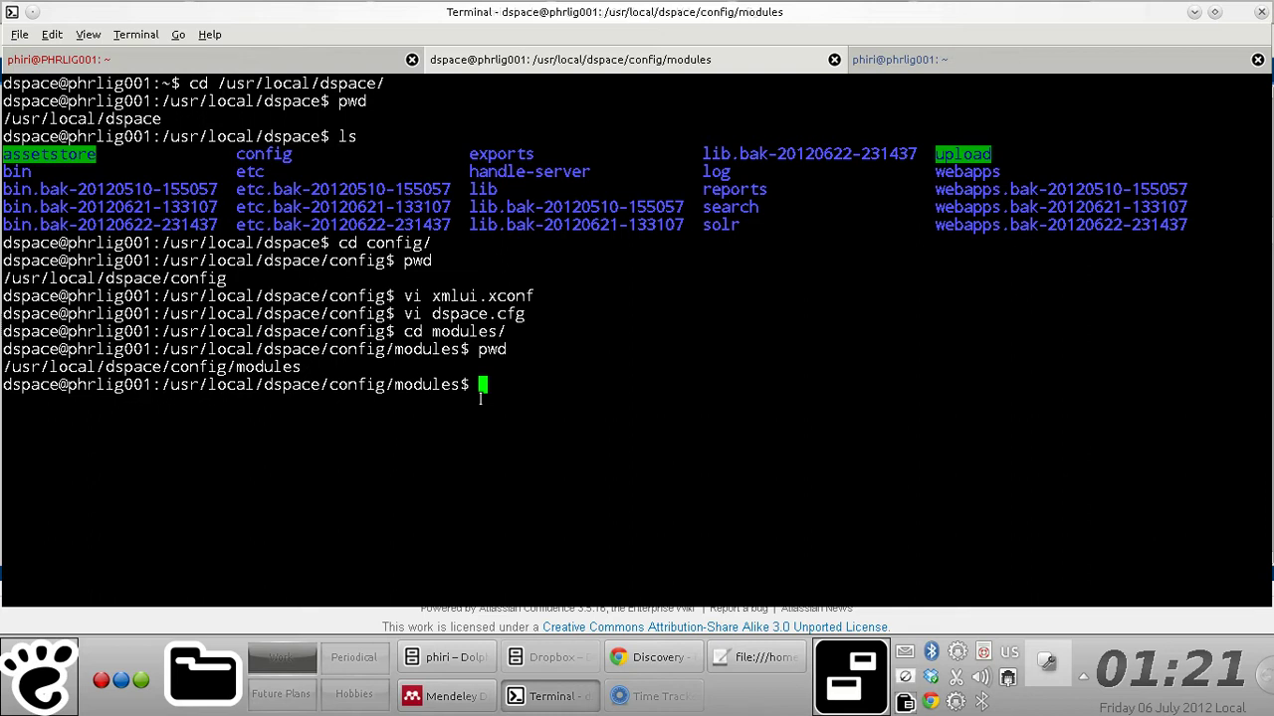
pyautogui.write('vi discovery.cfg')
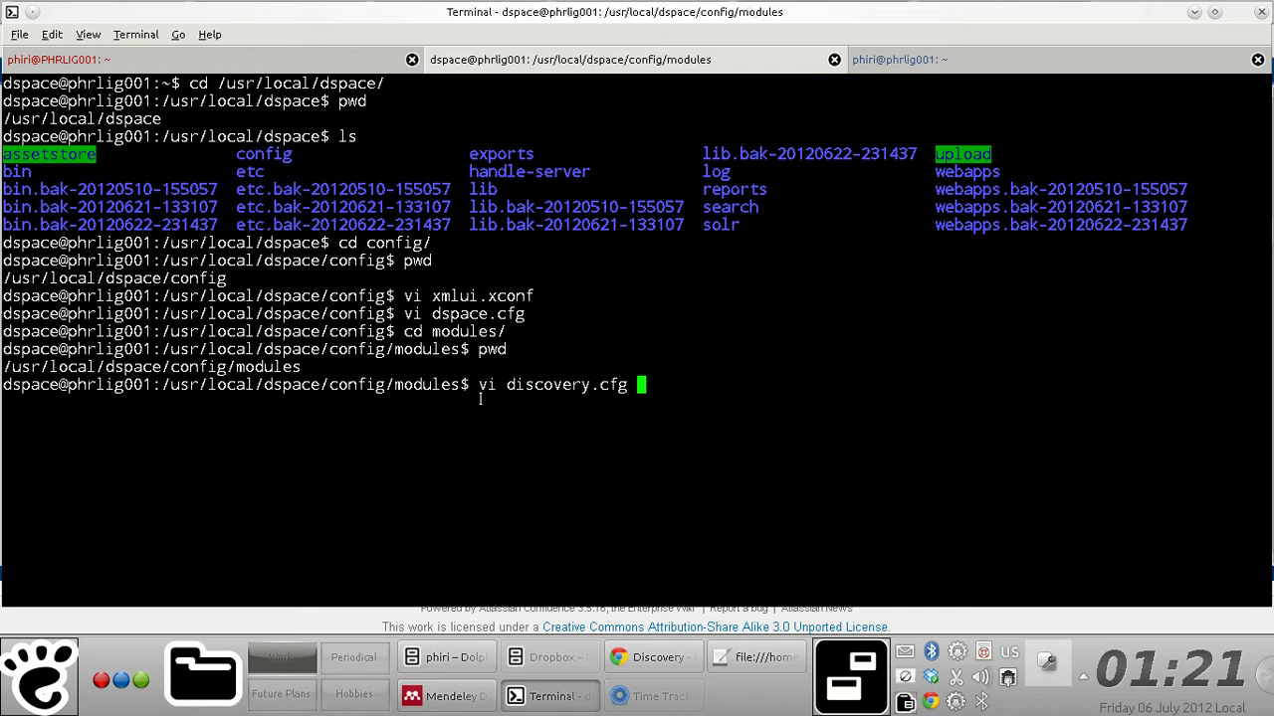
pyautogui.press('Return')
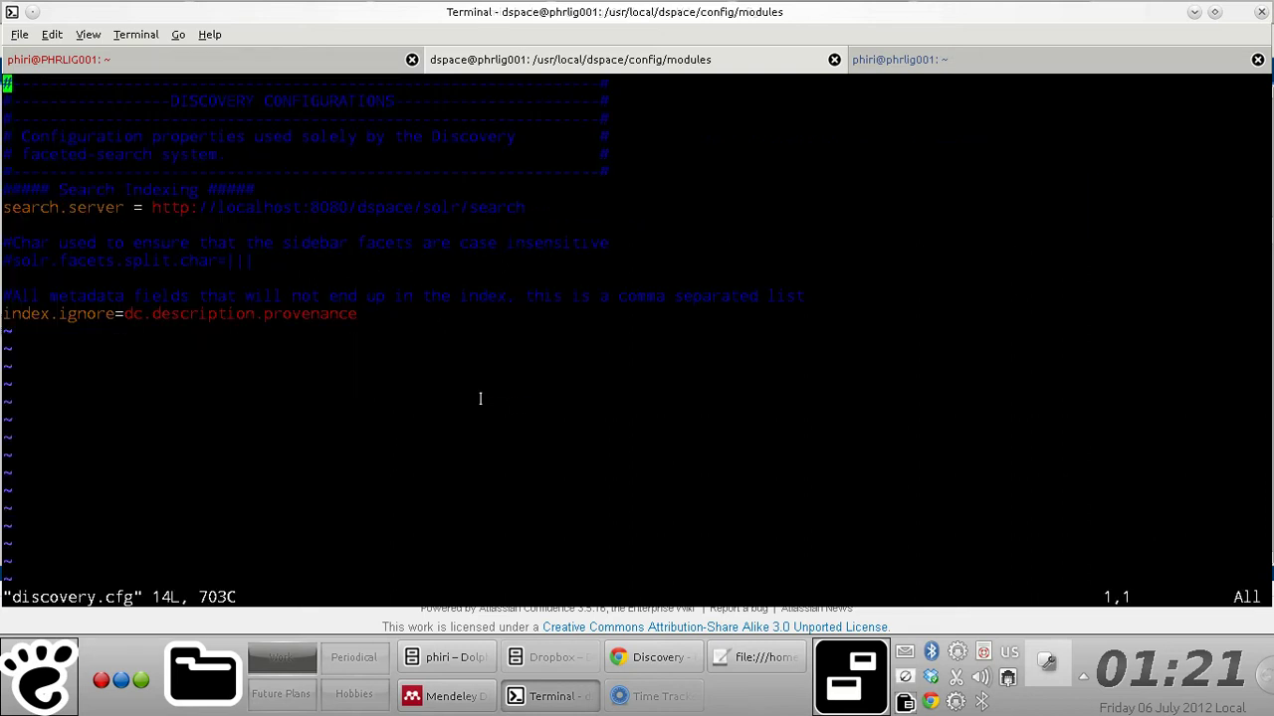
# - With line numbers on, confirm search.server stays at localhost:8080, then save, quit and return to the wiki
pyautogui.write(':set number')
pyautogui.press('Return')
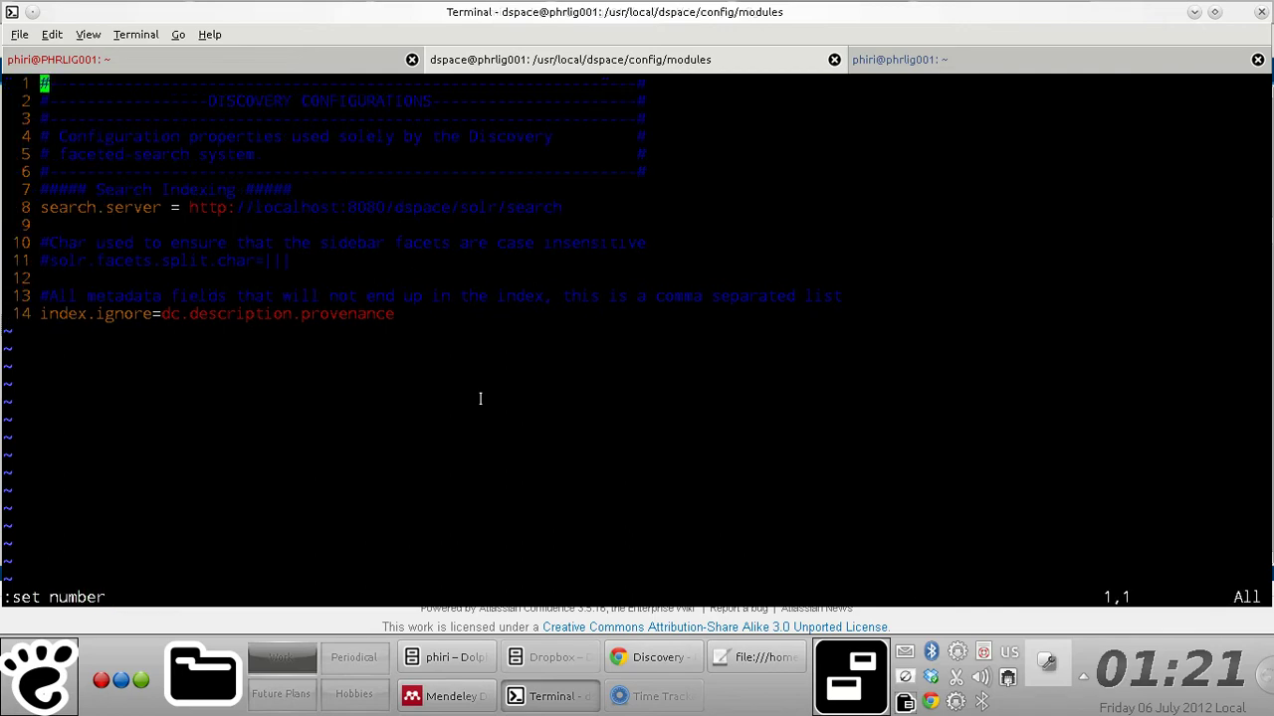
pyautogui.press('Down')
pyautogui.press('Down')
pyautogui.press('Down')
pyautogui.press('Down')
pyautogui.press('Down')
pyautogui.press('Down')
pyautogui.press('Down')
pyautogui.press('Right')
pyautogui.press('Right')
pyautogui.press('Right')
pyautogui.press('Right')
pyautogui.press('Right')
pyautogui.hotkey('shift', ';')
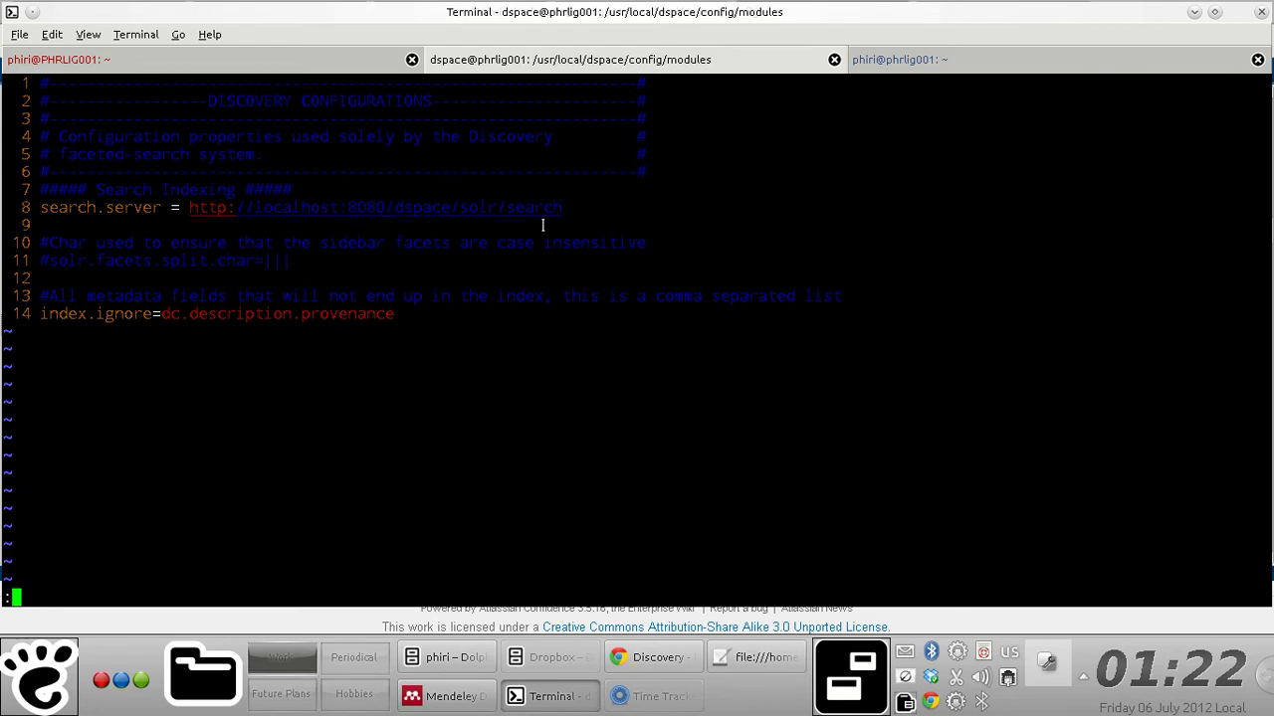
pyautogui.write('wq')
pyautogui.press('Return')
pyautogui.click(651, 657)
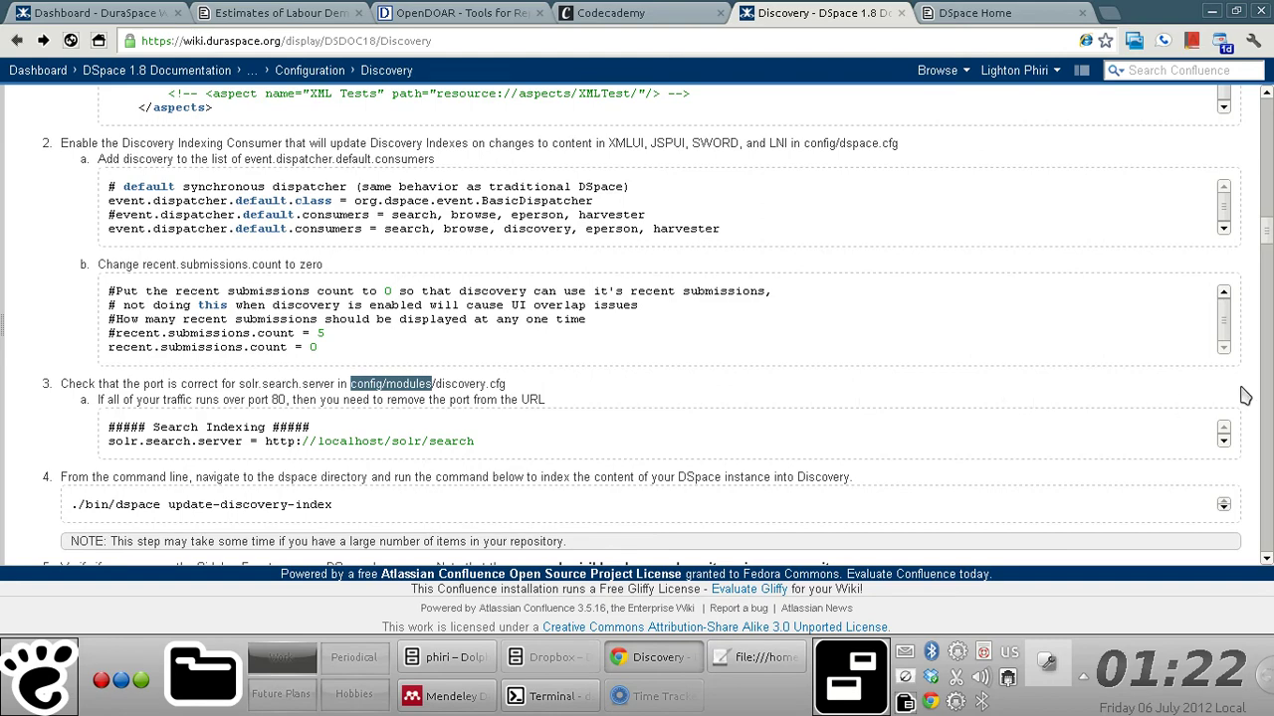
# - Scroll the Discovery wiki to step 4, the ./bin/dspace update-discovery-index command
pyautogui.scroll(-5, 1271, 274)
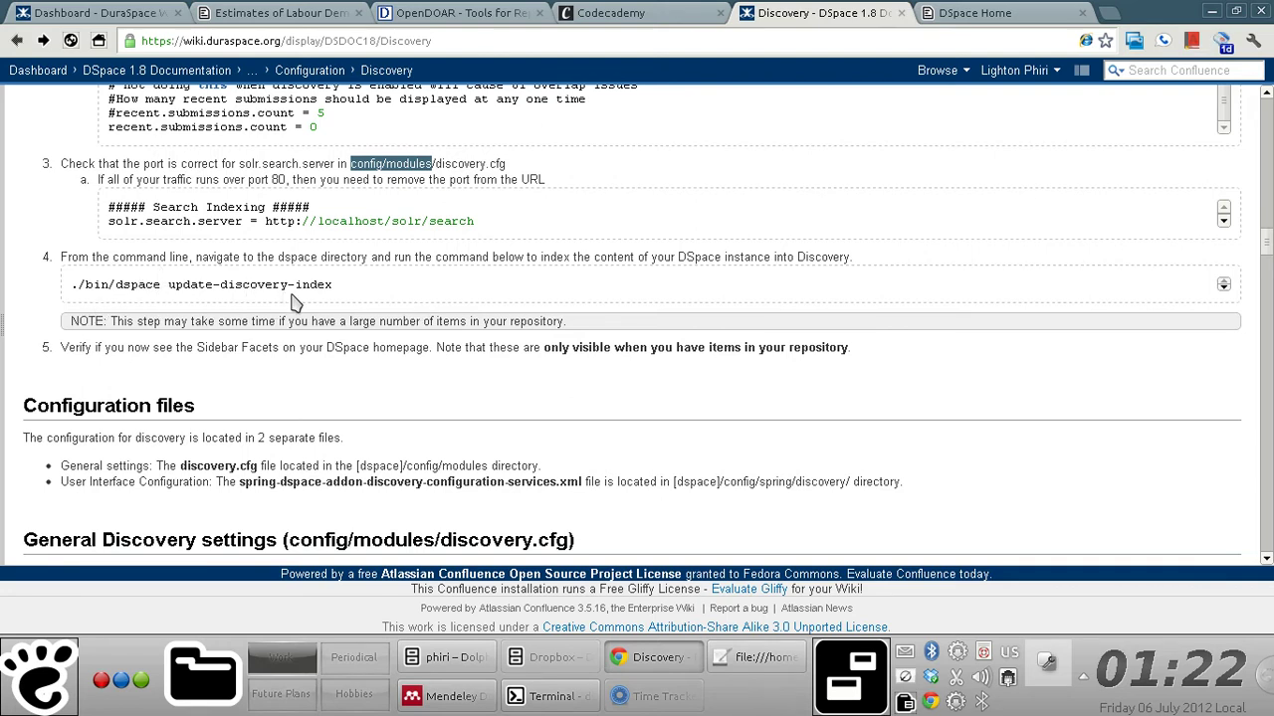
# - Go up to /usr/local/dspace, list its contents, and enter the bin directory
pyautogui.hotkey('alt', 'Tab')
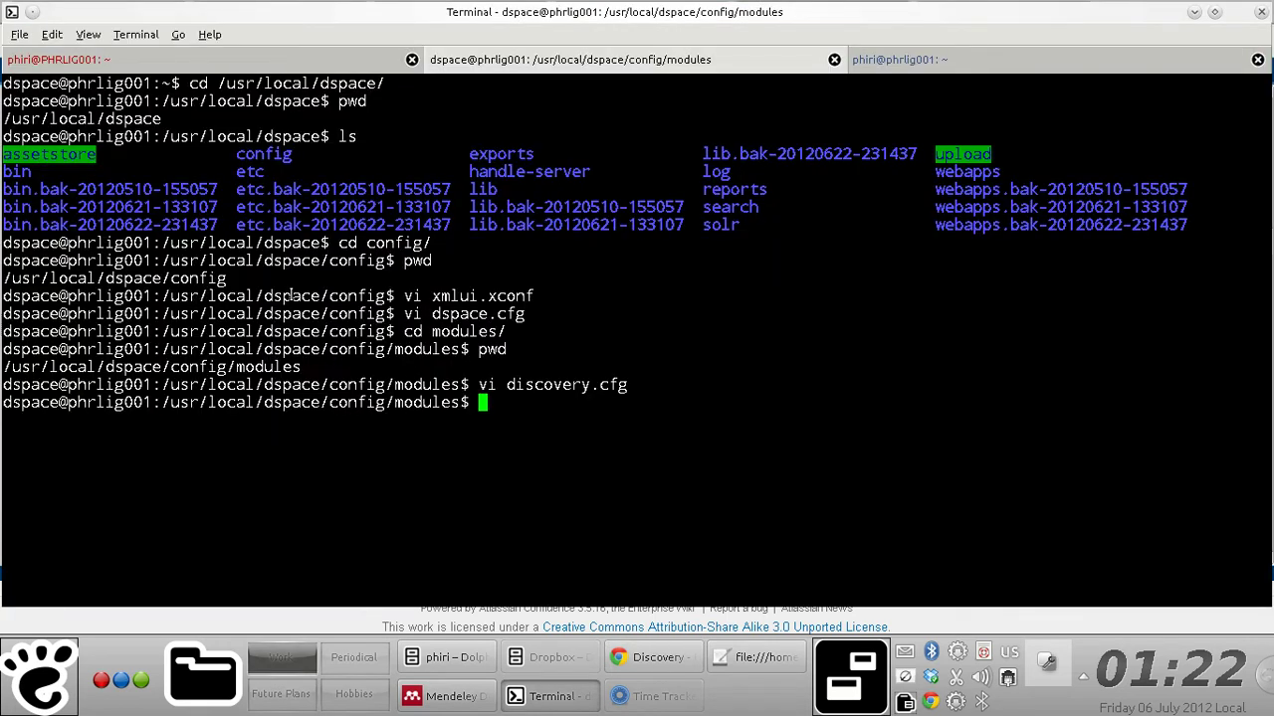
pyautogui.write('cd ../../')
pyautogui.press('Return')
pyautogui.write('ls')
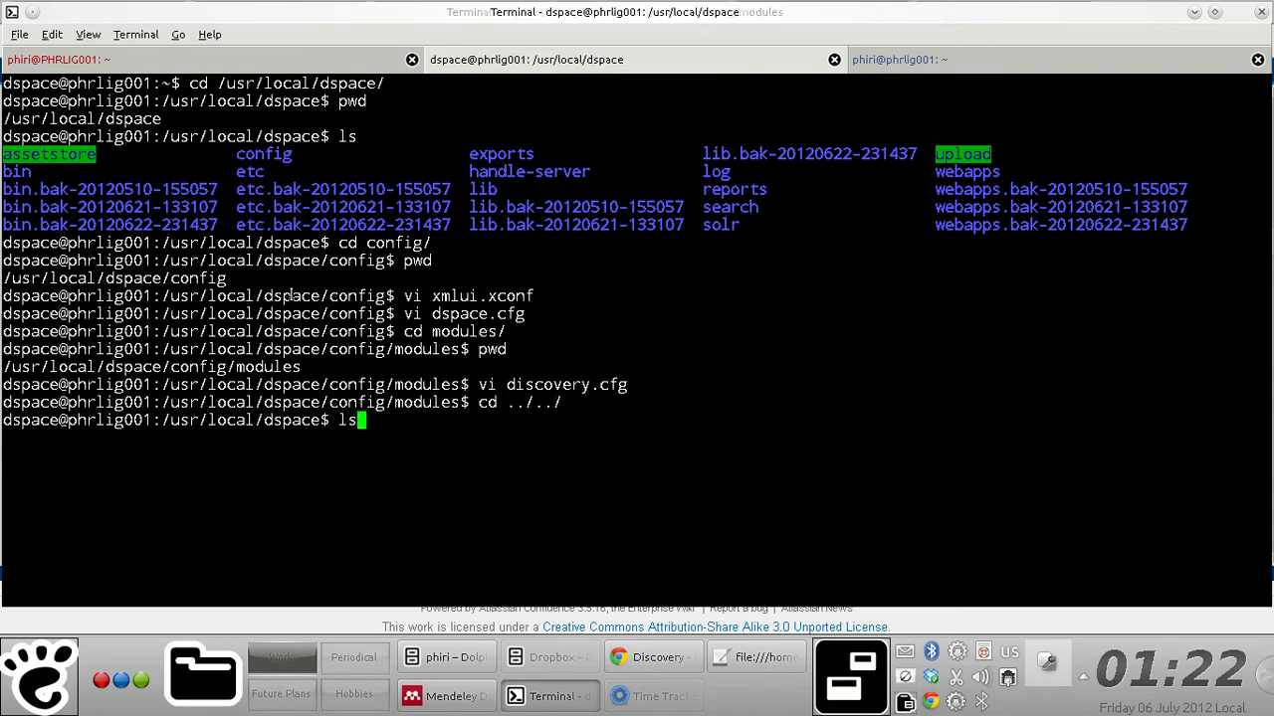
pyautogui.press('Return')
pyautogui.write('cd bin')
pyautogui.press('Return')
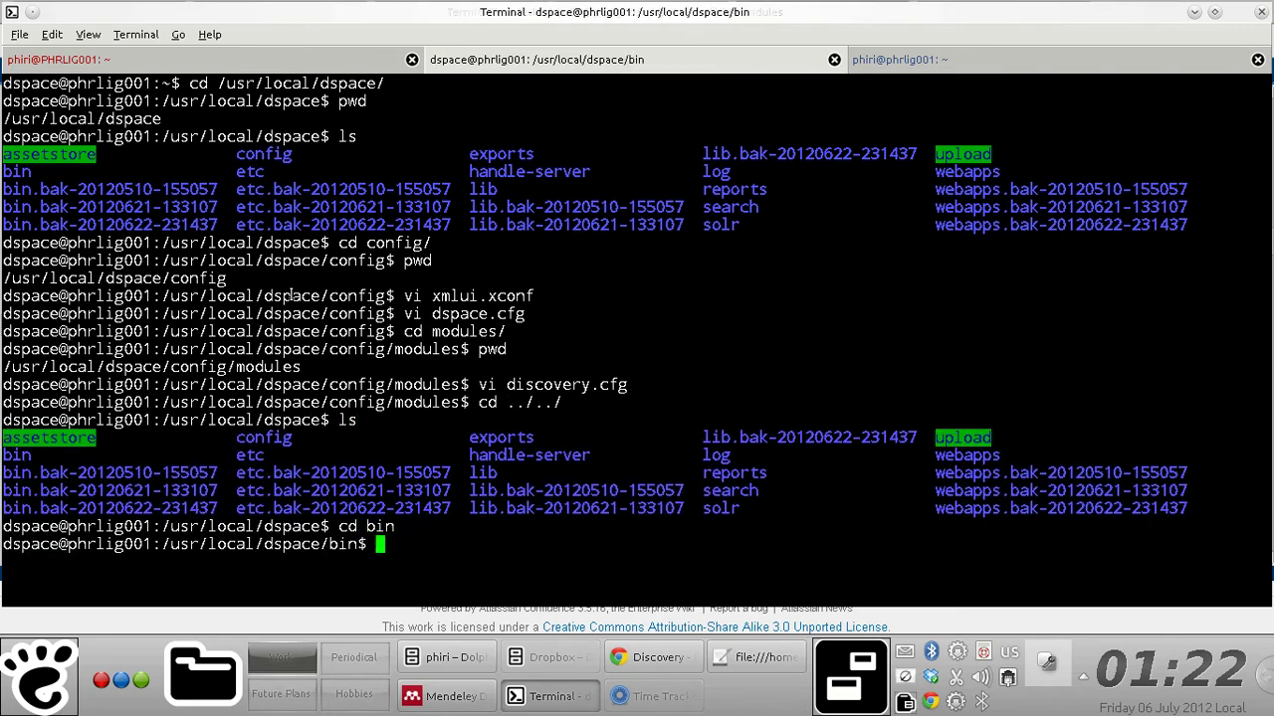
# - Run ./dspace update-discovery-index, checking the command against the wiki
pyautogui.write('./dspace')
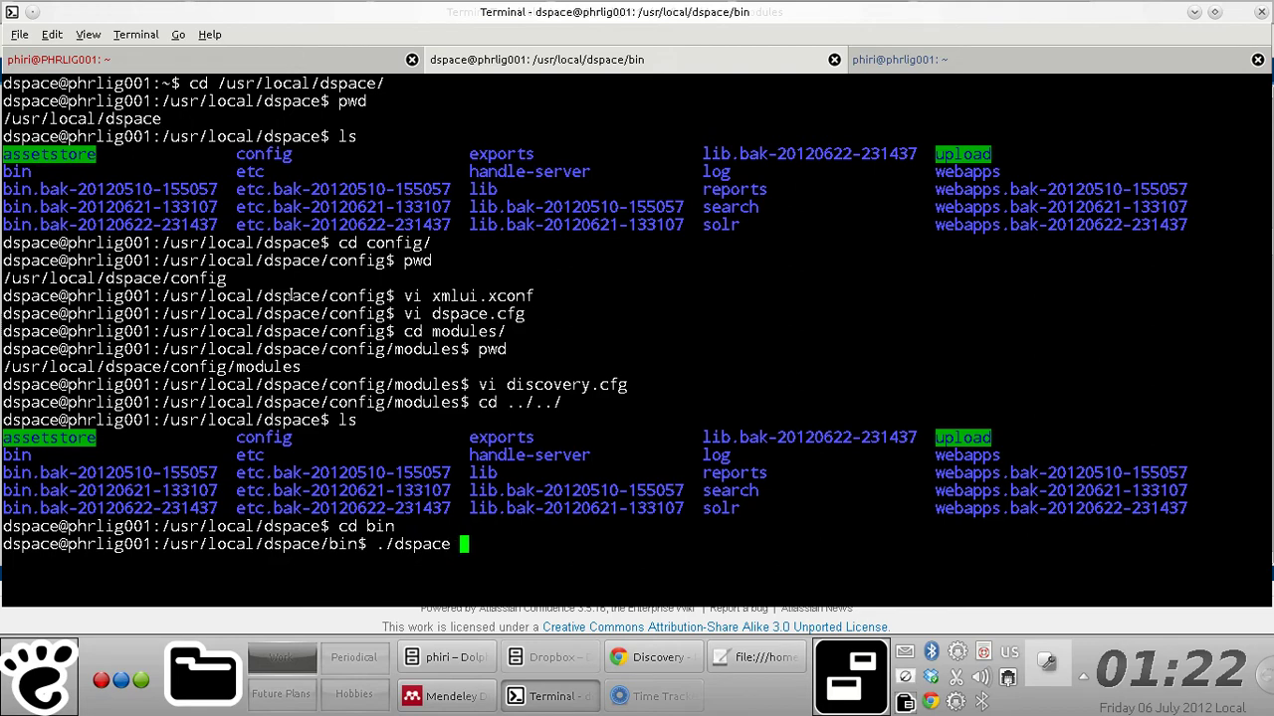
pyautogui.hotkey('alt', 'Tab')
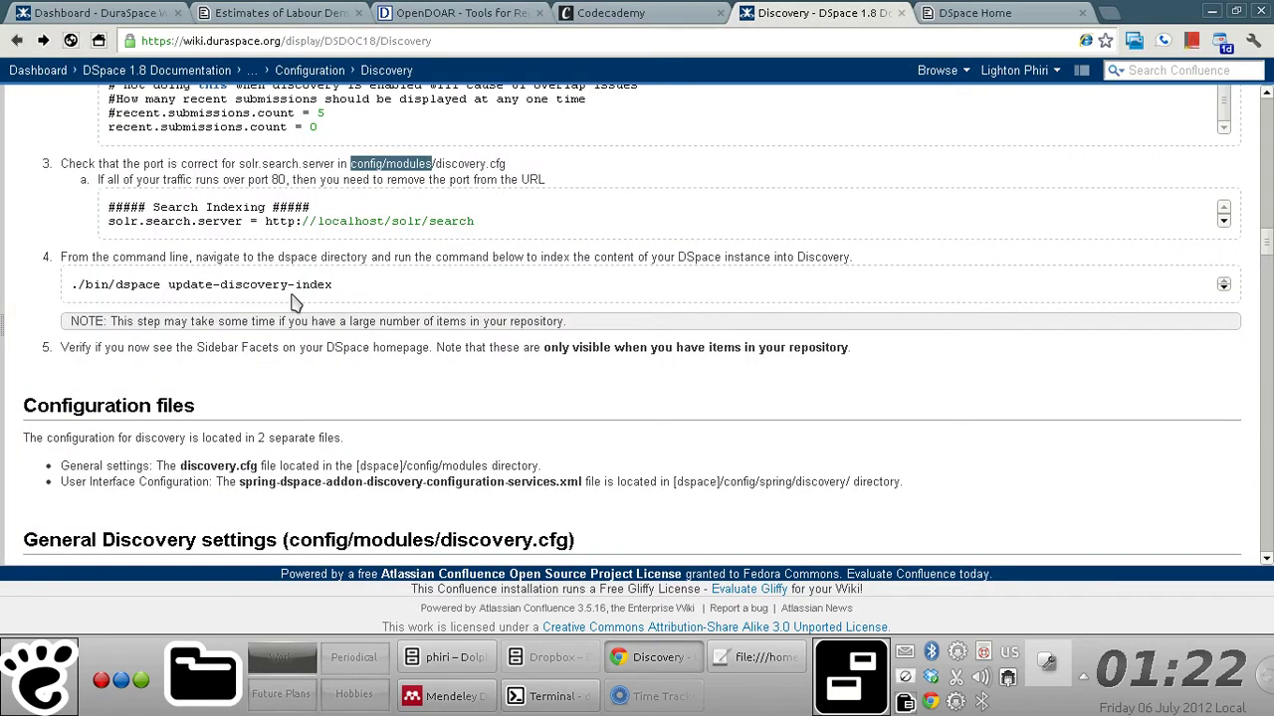
pyautogui.hotkey('alt', 'Tab')
pyautogui.write('update-discv')
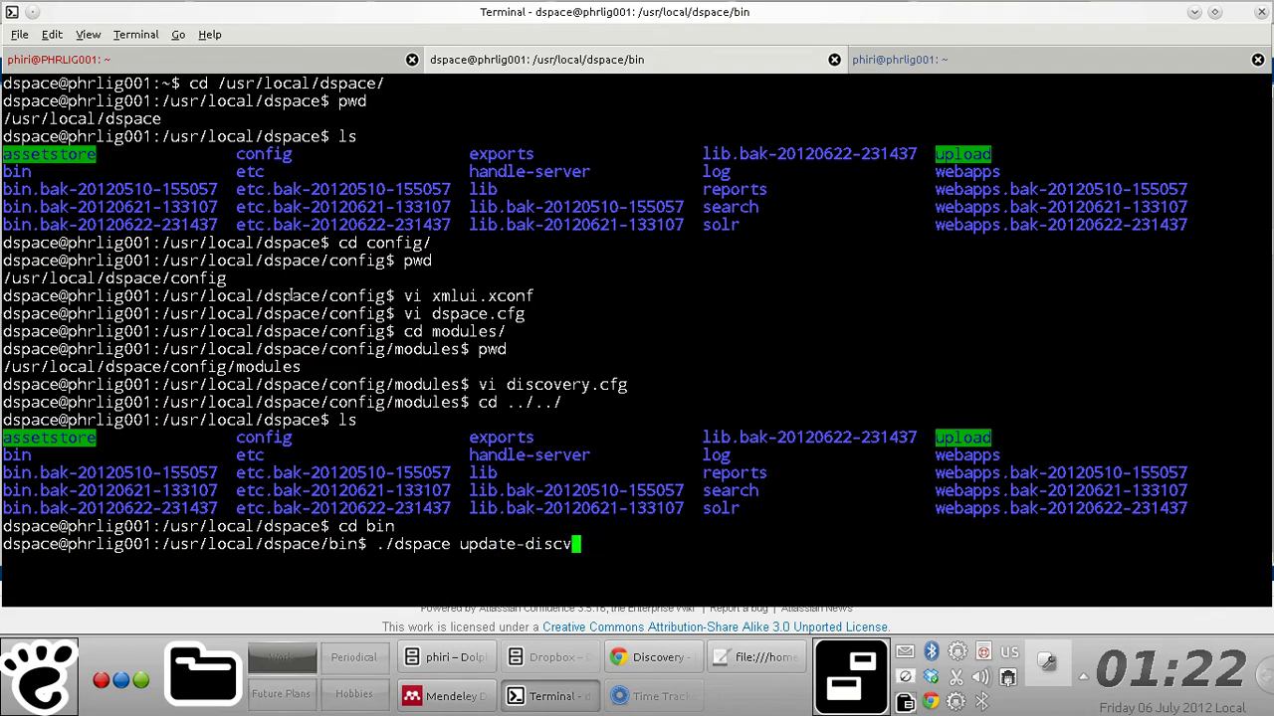
pyautogui.press('BackSpace')
pyautogui.write('overy-index')
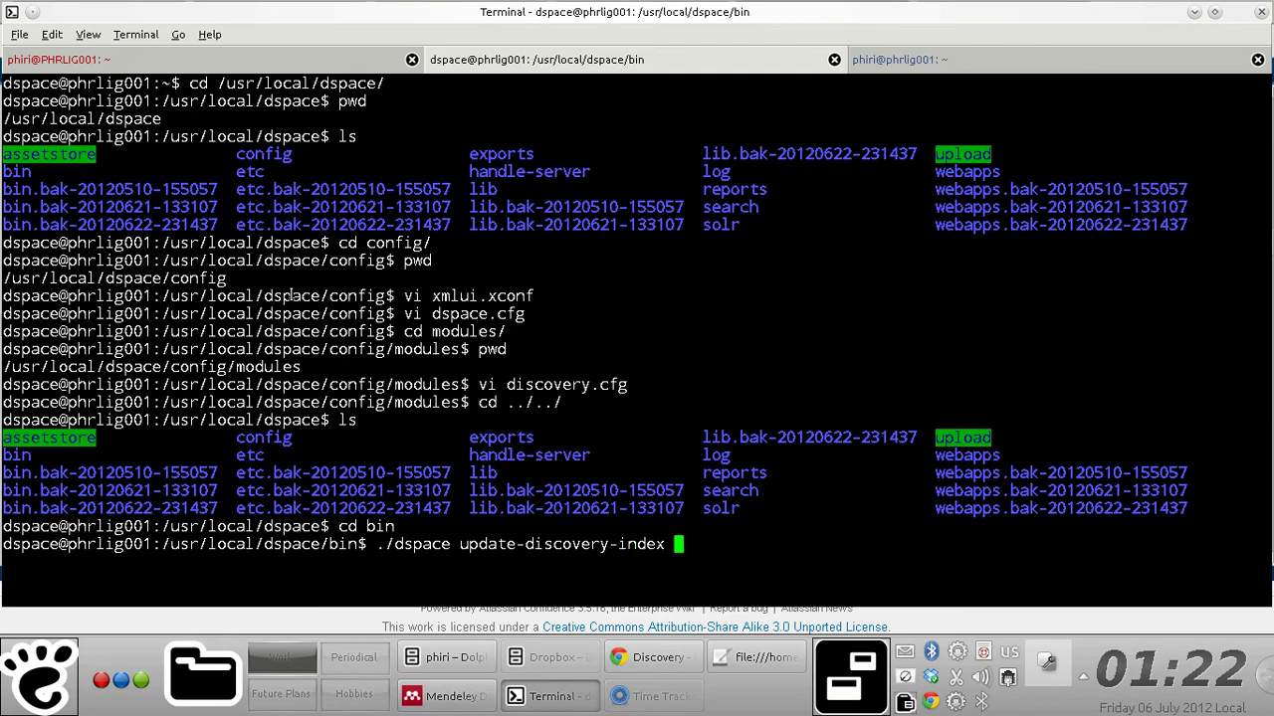
pyautogui.press('BackSpace')
pyautogui.hotkey('alt', 'Tab')
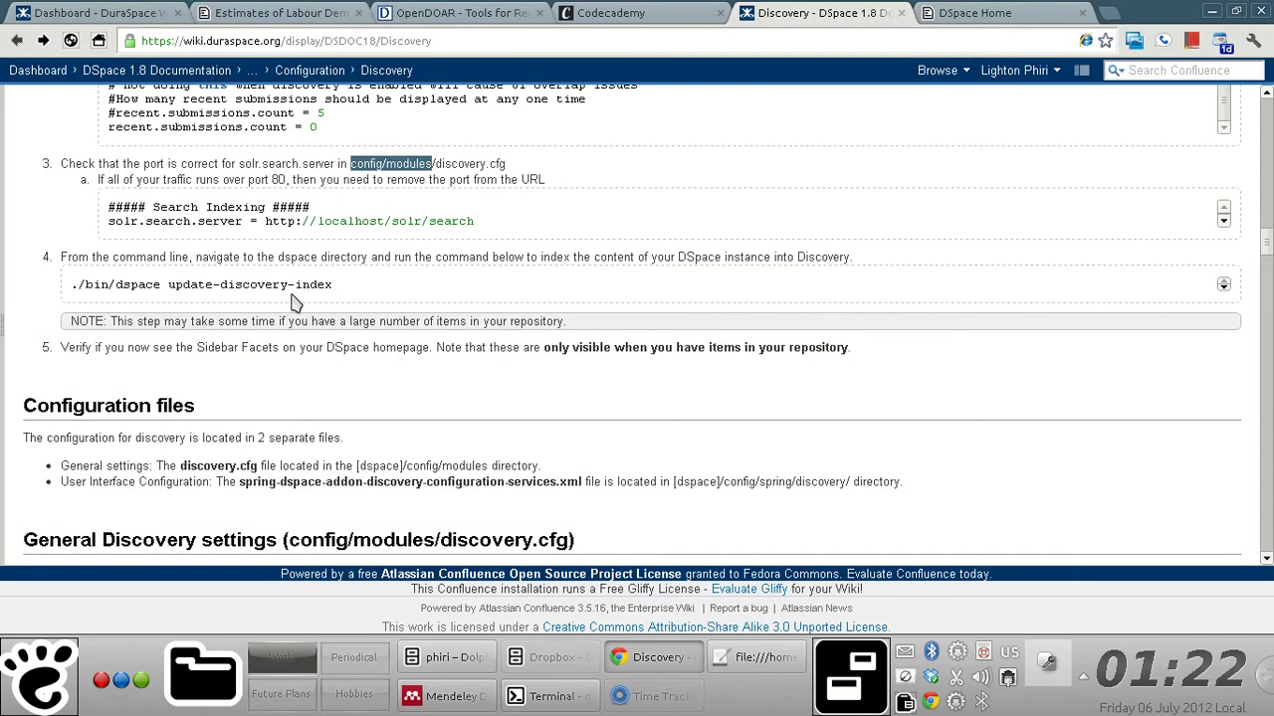
pyautogui.hotkey('alt', 'Tab')
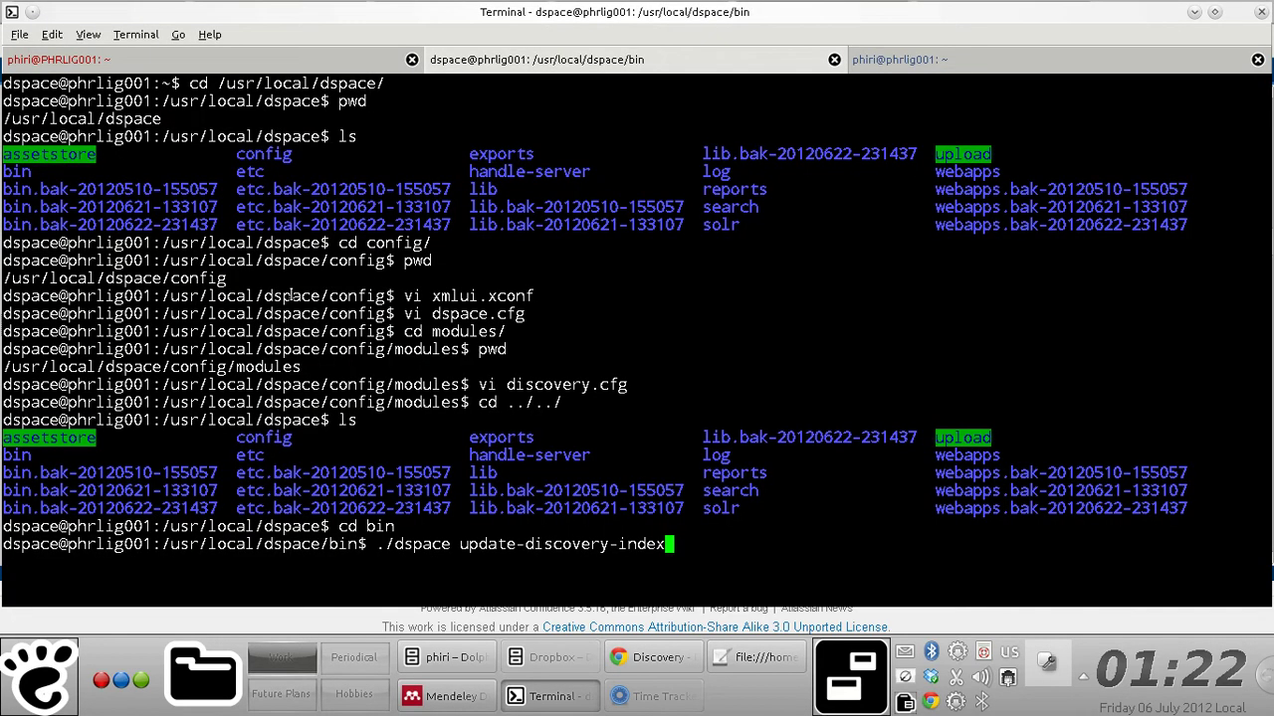
pyautogui.press('Return')
pyautogui.press('Return')
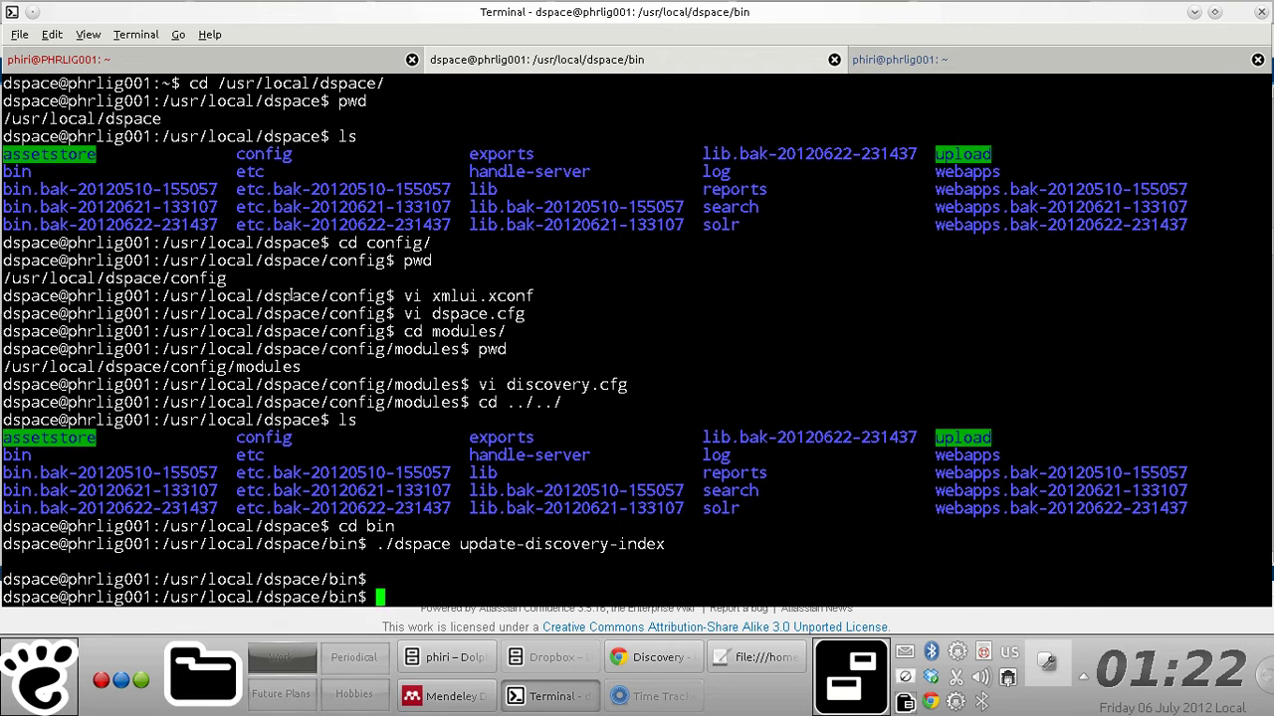
# - Run sudo invoke-rc.d tomcat6 restart in the home-directory shell, entering the administrator password
pyautogui.hotkey('alt', 'Tab')
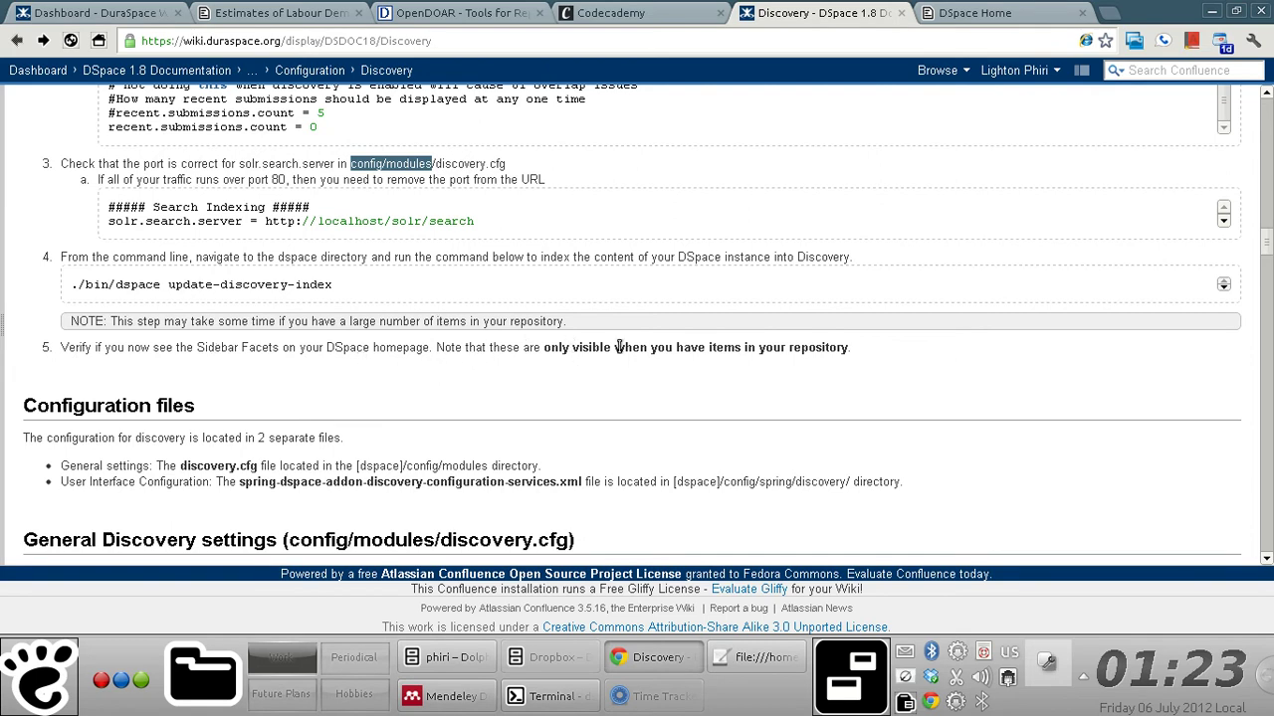
pyautogui.hotkey('alt', 'Tab')
pyautogui.click(881, 73)
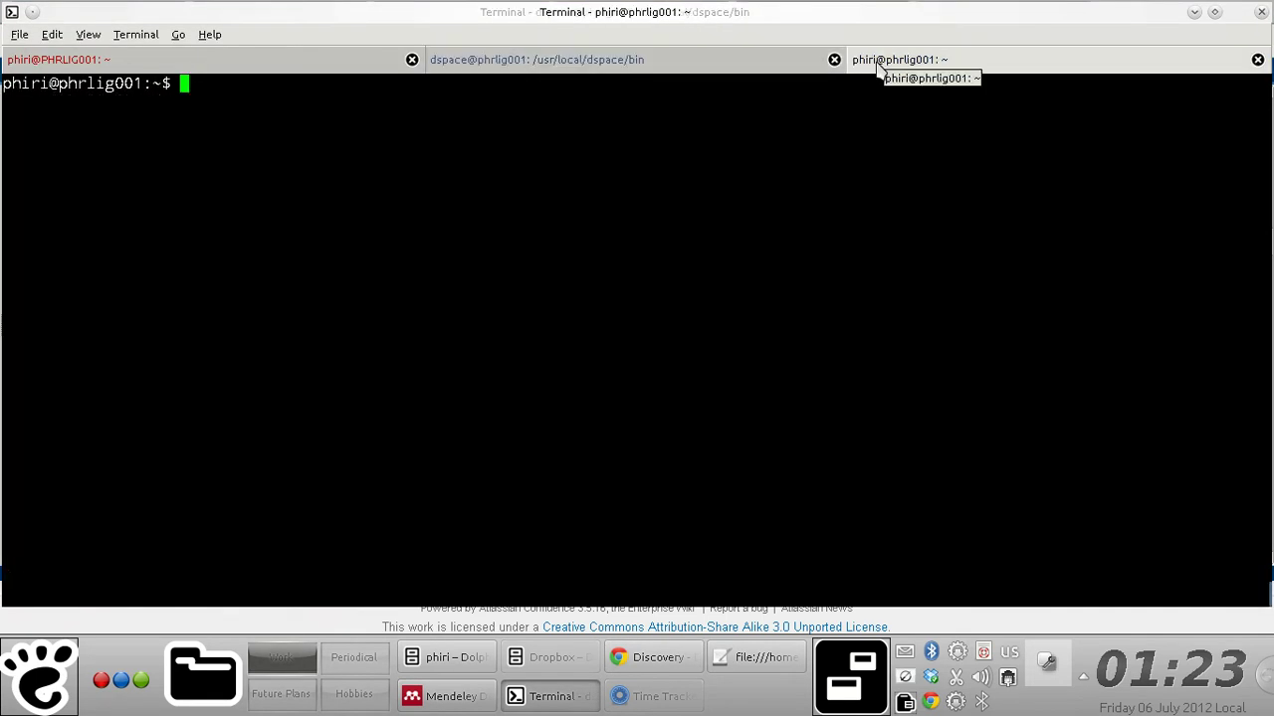
pyautogui.write('sudo in')
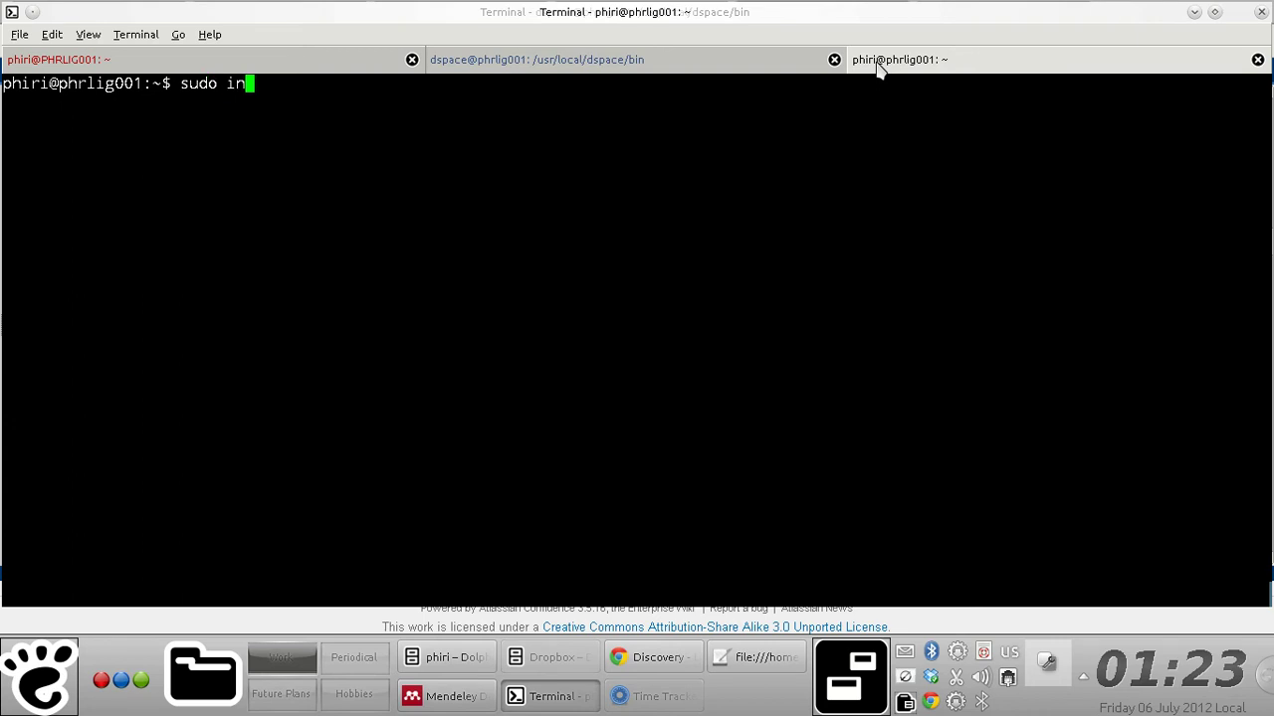
pyautogui.write('voke-rc.d tomcat6 restart')
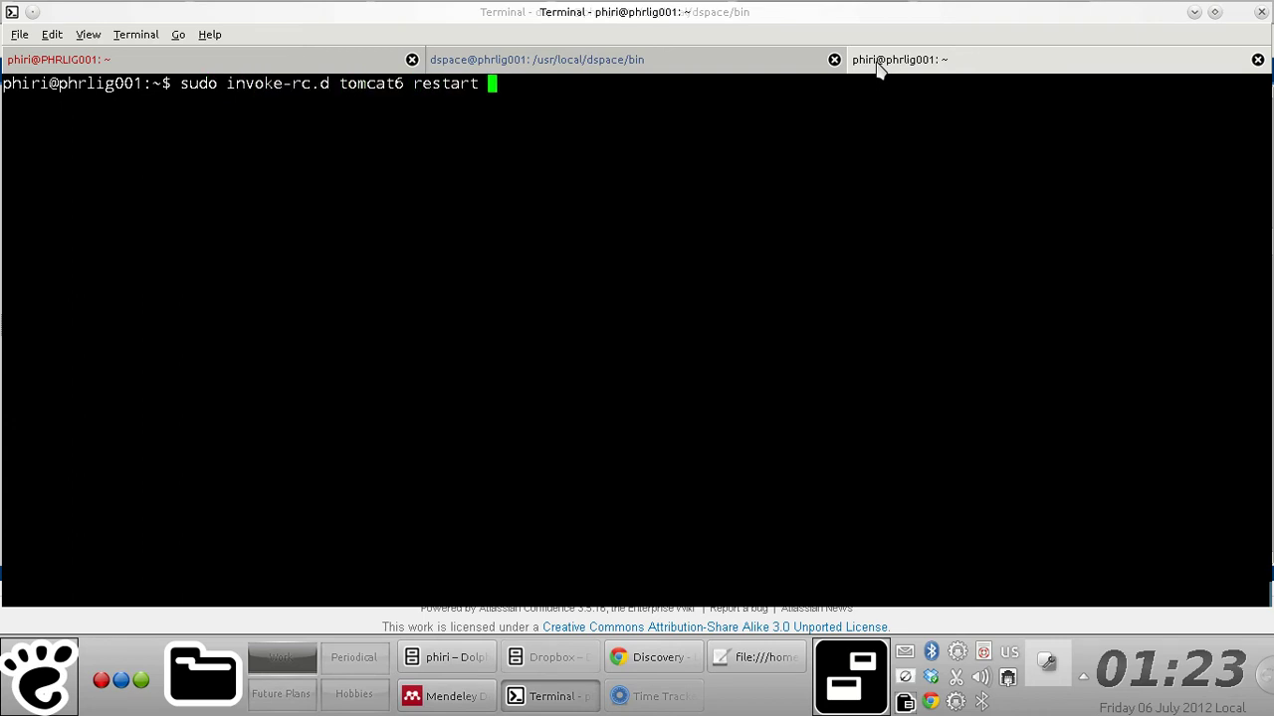
pyautogui.press('Return')
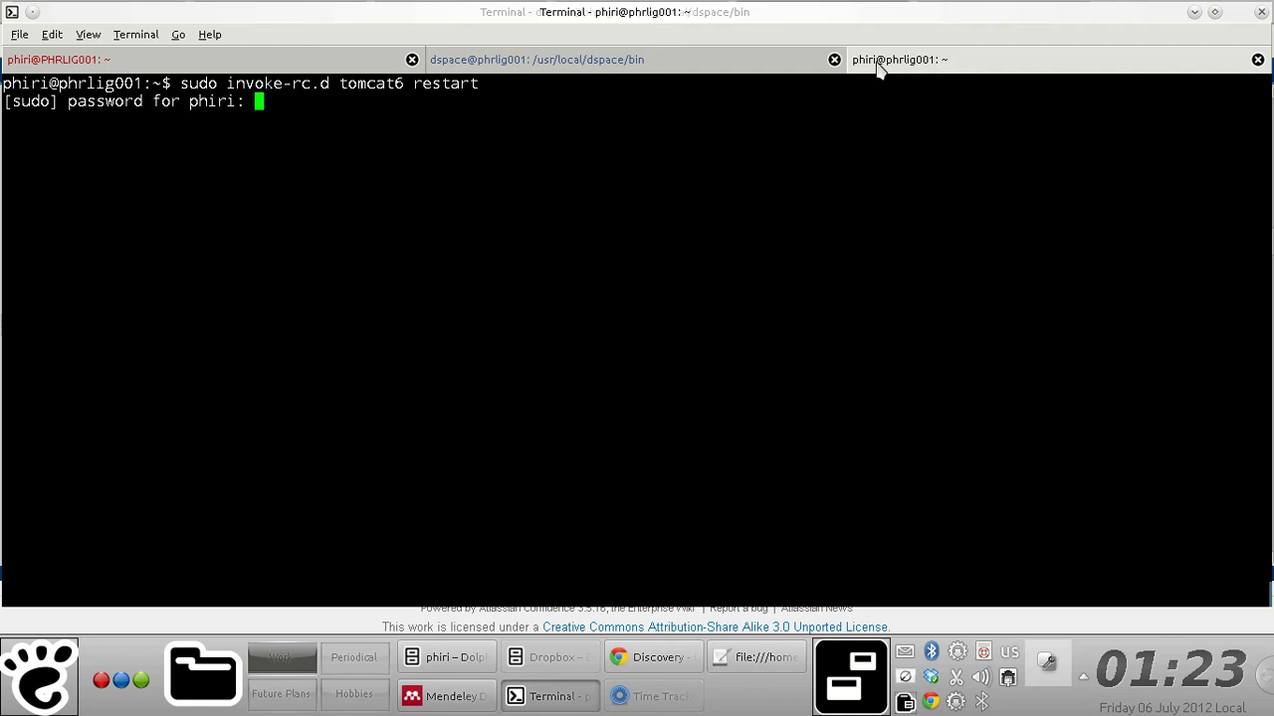
pyautogui.press('Return')
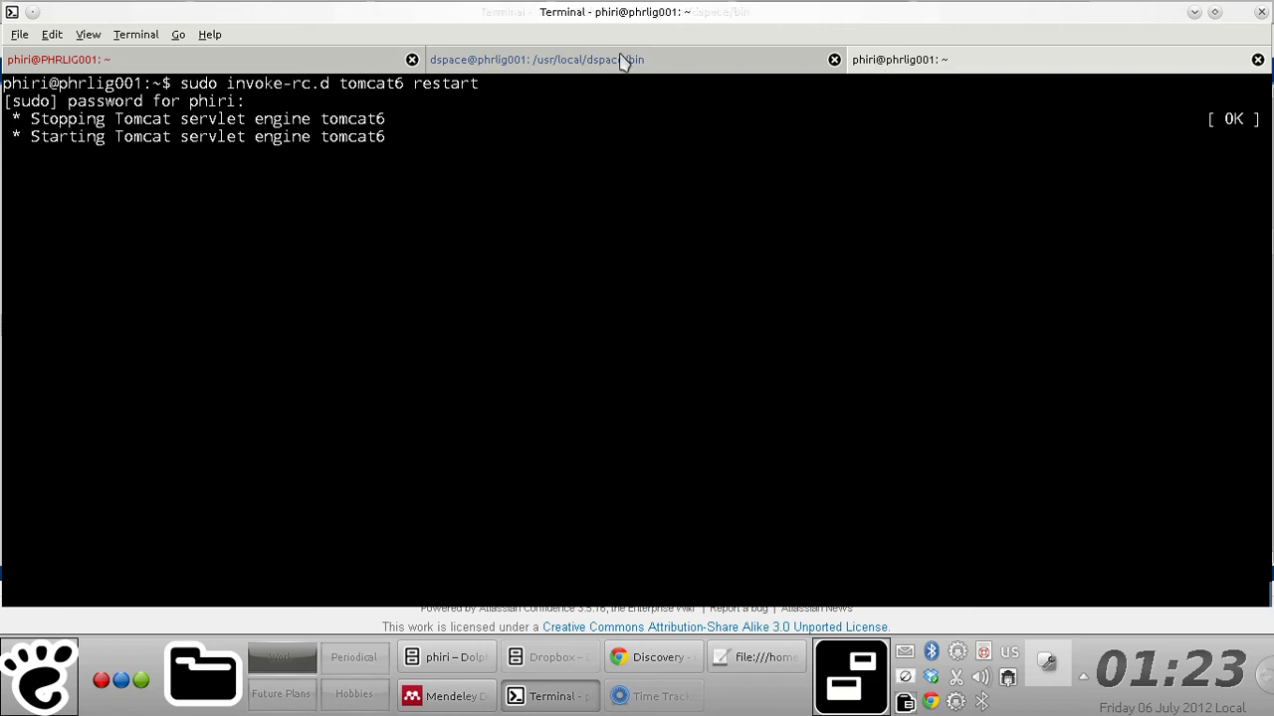
# - Reload the DSpace Home page and check the Author, Subject and Date Issued facets in the Discover sidebar
pyautogui.click(645, 662)
pyautogui.click(974, 12)
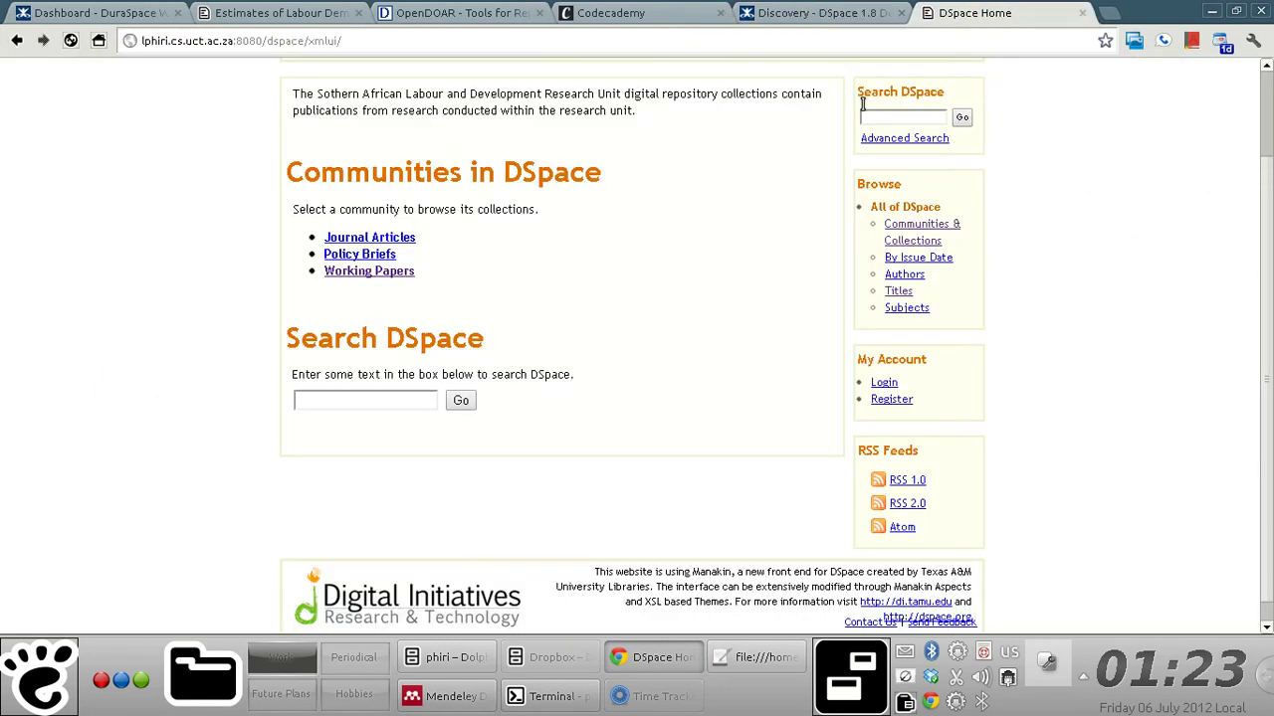
pyautogui.click(71, 40)
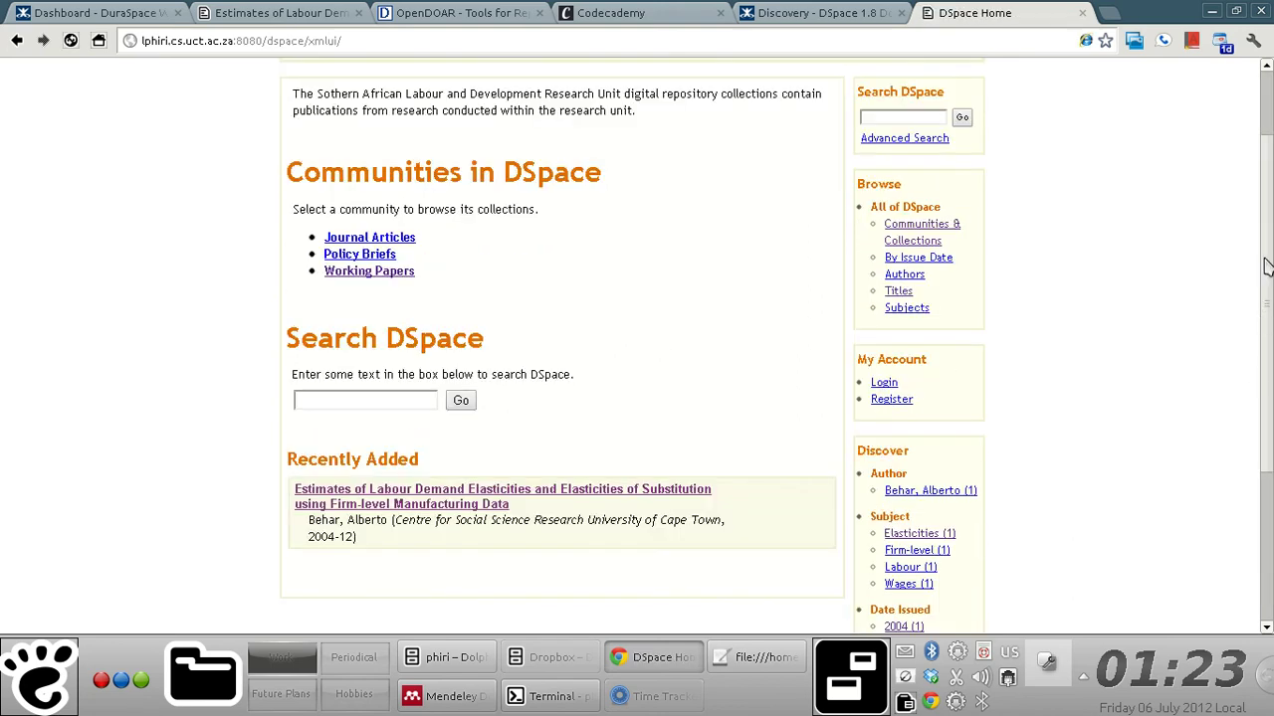
pyautogui.scroll(-5, 1266, 267)
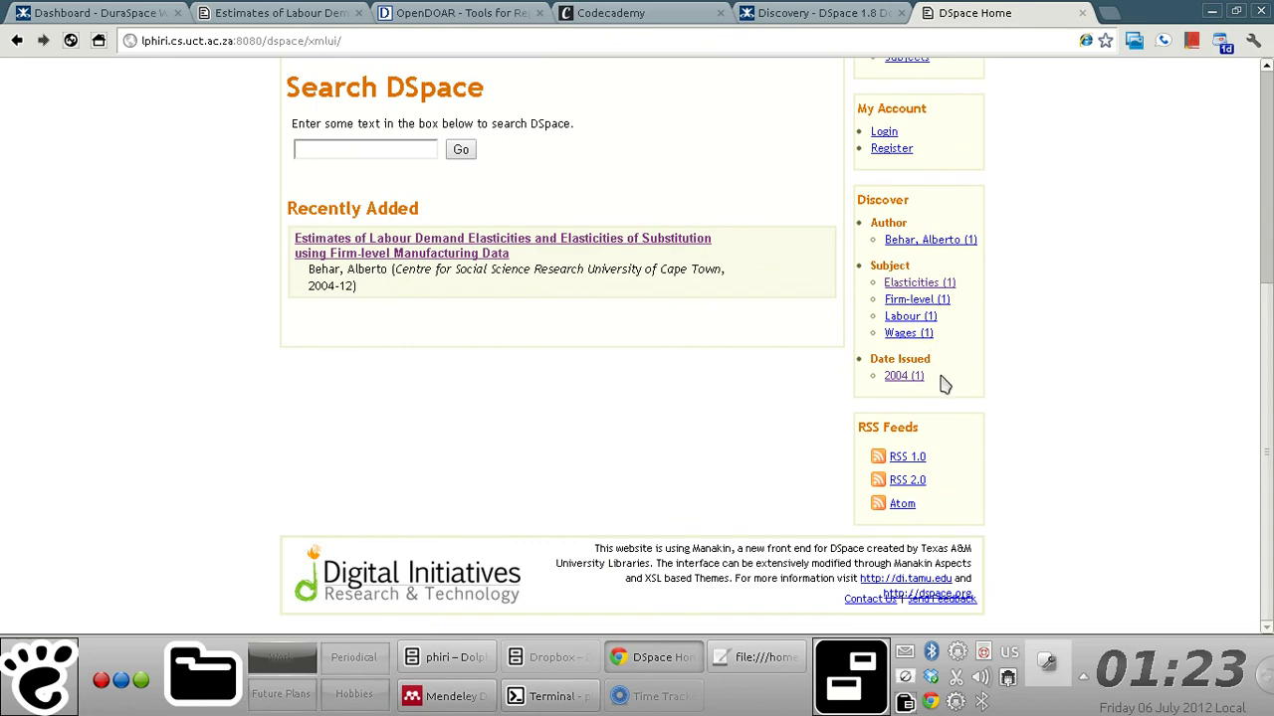
pyautogui.moveTo(943, 385); pyautogui.dragTo(852, 200)
pyautogui.click(818, 214)
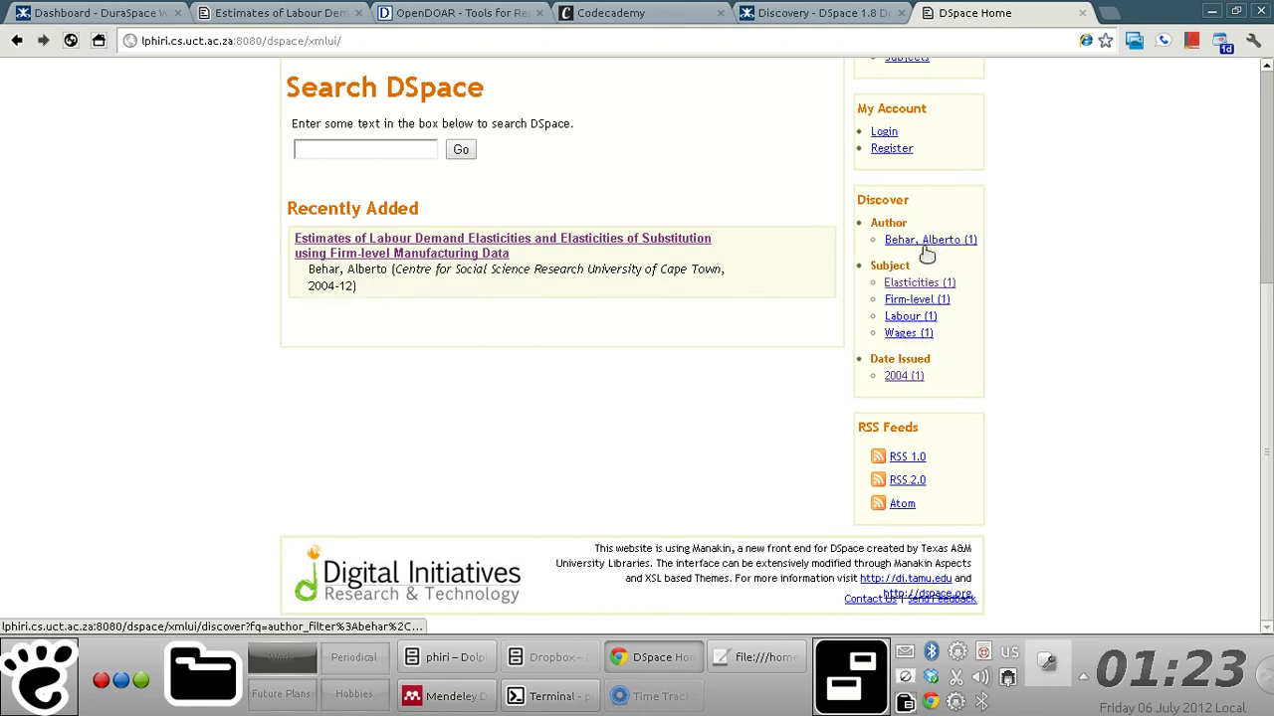